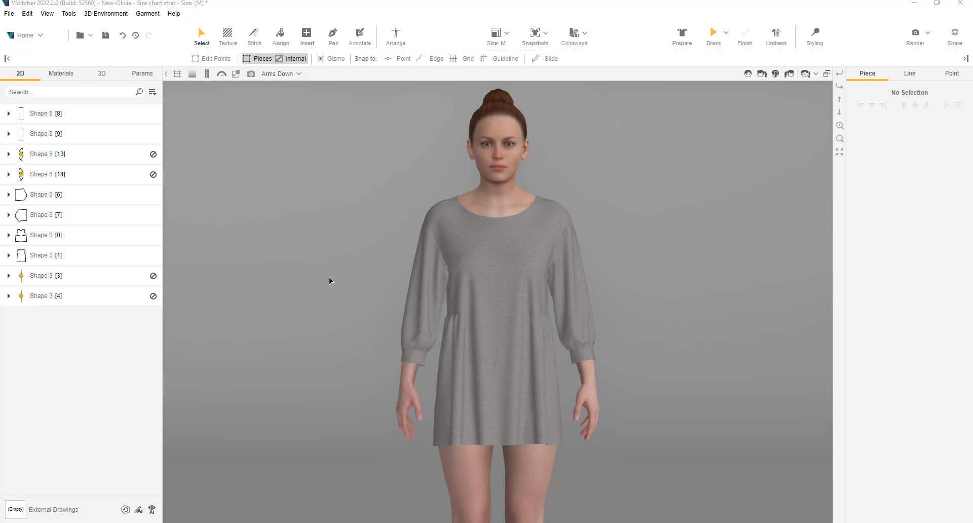
Switch from the 3D avatar view to a full 2D view of the pattern pieces.
{"action": "mouse_move", "coordinate": [289, 326]}
{"action": "right_mouse_down"}
{"action": "mouse_move", "coordinate": [387, 337]}
{"action": "mouse_move", "coordinate": [631, 321]}
{"action": "mouse_move", "coordinate": [274, 317]}
{"action": "right_mouse_up"}
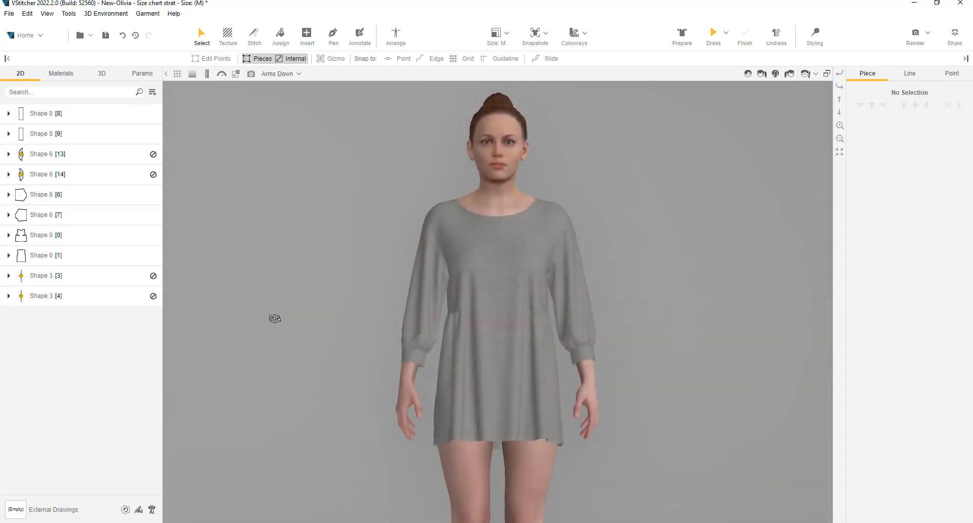
{"action": "key", "text": "Tab"}
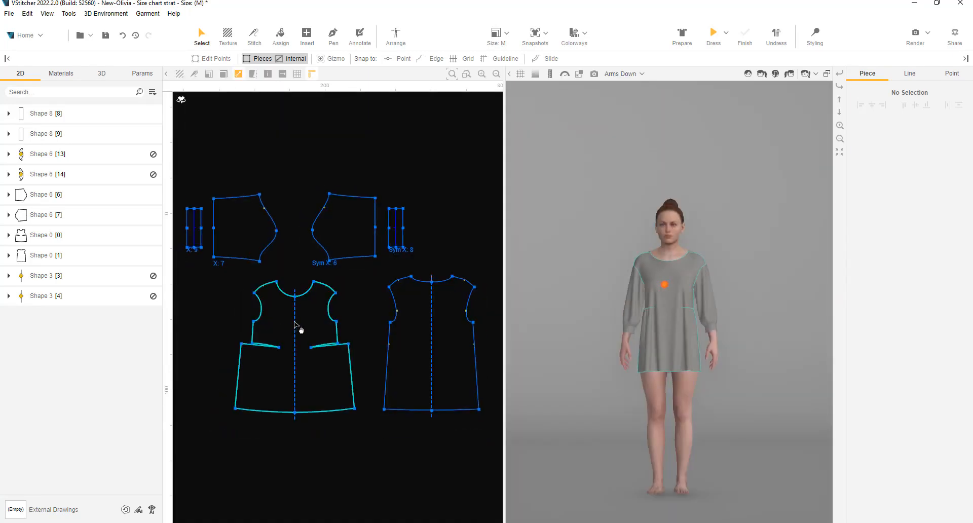
{"action": "key", "text": "Tab"}
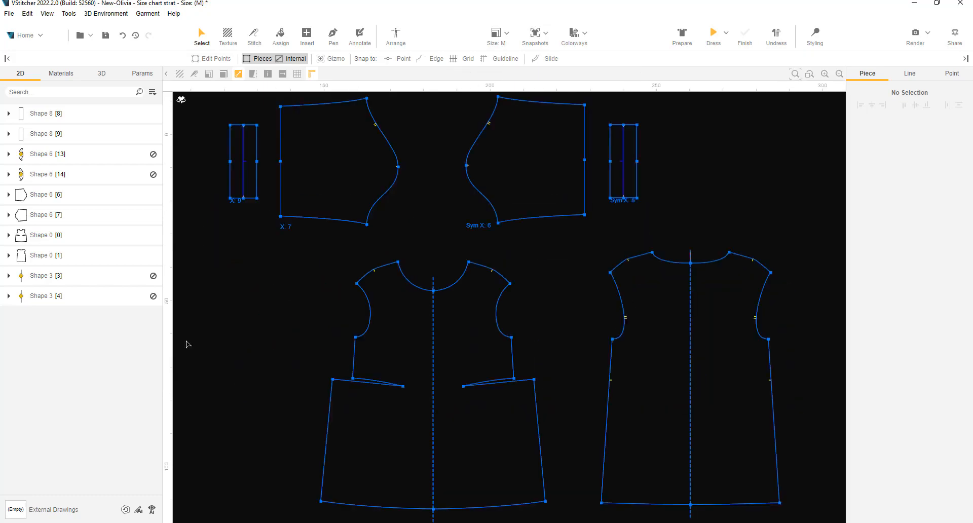
Turn on snapping to points and overlay the front piece on the back piece, matching underarm points and centre lines.
{"action": "left_click", "coordinate": [404, 58]}
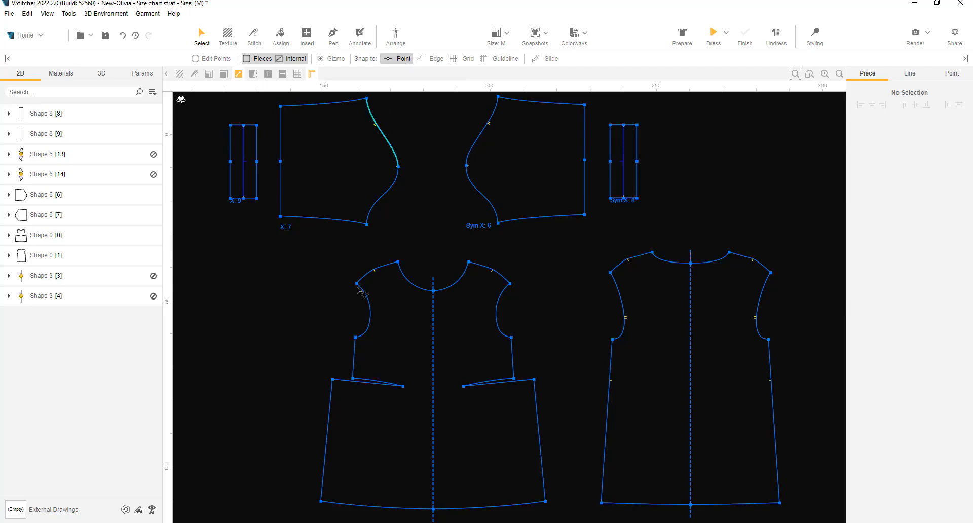
{"action": "left_click", "coordinate": [348, 347]}
{"action": "left_click_drag", "start_coordinate": [350, 352], "coordinate": [619, 352]}
{"action": "scroll", "coordinate": [637, 403], "scroll_direction": "up", "scroll_amount": 2}
{"action": "middle_click_drag", "start_coordinate": [637, 401], "coordinate": [436, 338]}
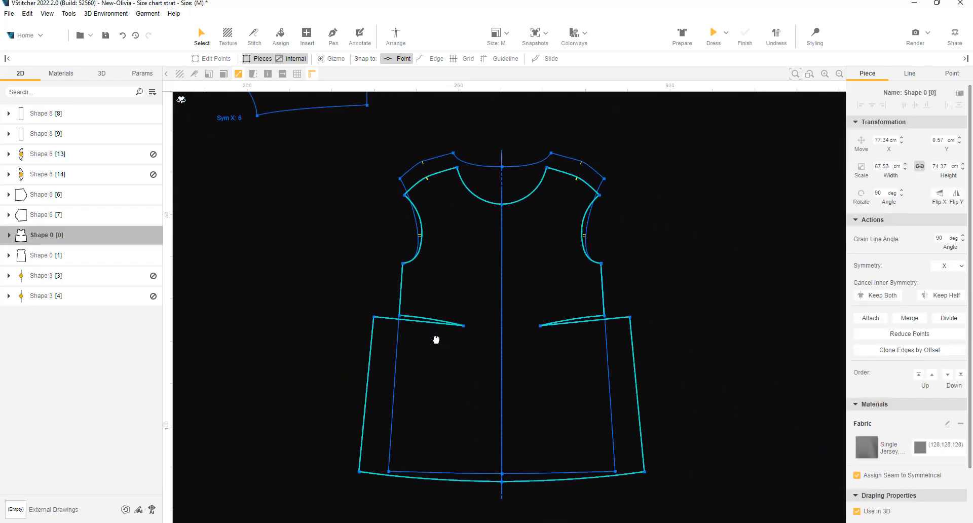
{"action": "scroll", "coordinate": [441, 347], "scroll_direction": "up", "scroll_amount": 1}
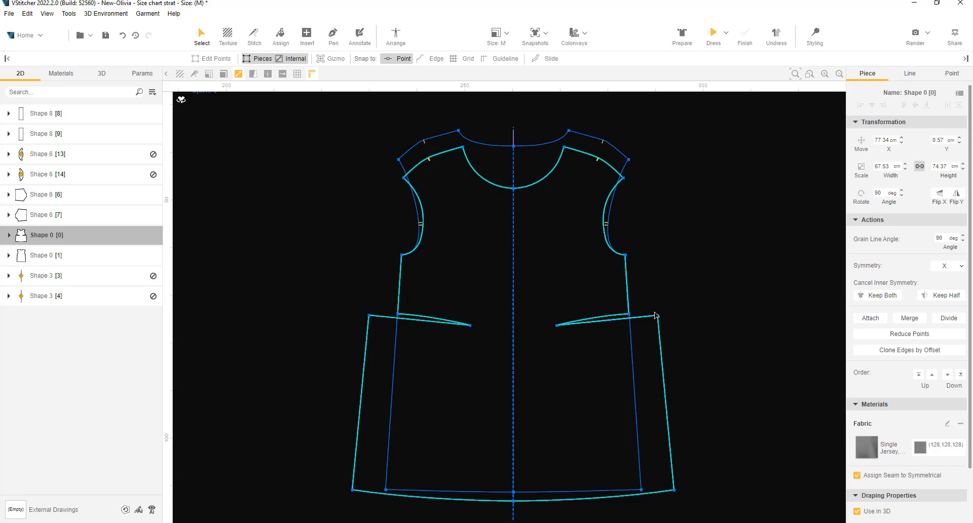
Move the front piece off the back piece to its place beside it.
{"action": "scroll", "coordinate": [656, 316], "scroll_direction": "down", "scroll_amount": 5}
{"action": "middle_click_drag", "start_coordinate": [557, 285], "coordinate": [607, 335]}
{"action": "left_click_drag", "start_coordinate": [607, 335], "coordinate": [387, 335]}
{"action": "scroll", "coordinate": [485, 319], "scroll_direction": "up", "scroll_amount": 2}
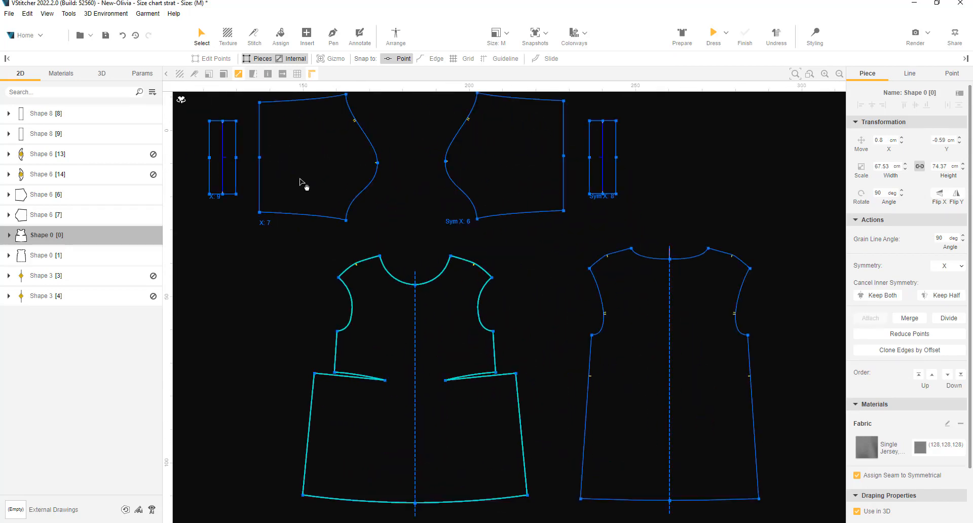
With the rulers shown, place a horizontal guideline at the front piece's underarm point and move it 2 cm down.
{"action": "left_click", "coordinate": [312, 75]}
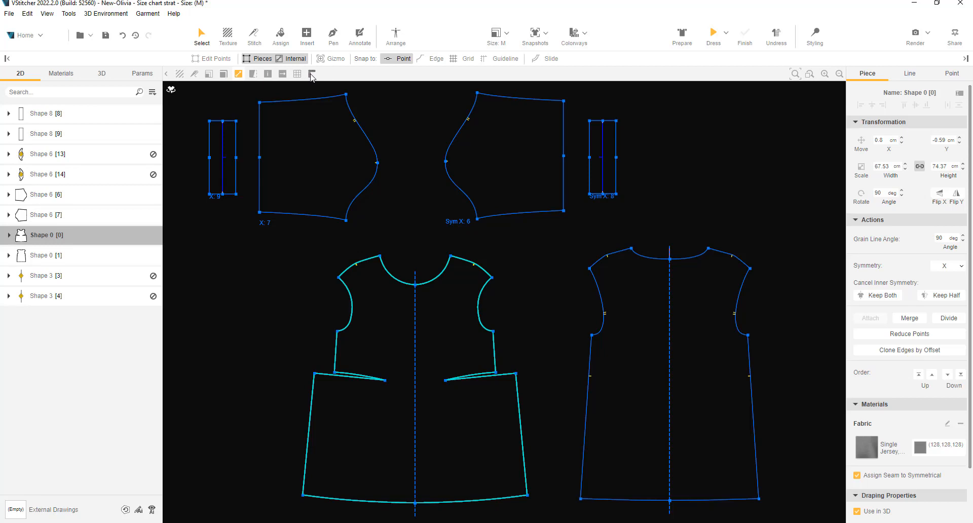
{"action": "left_click", "coordinate": [312, 75]}
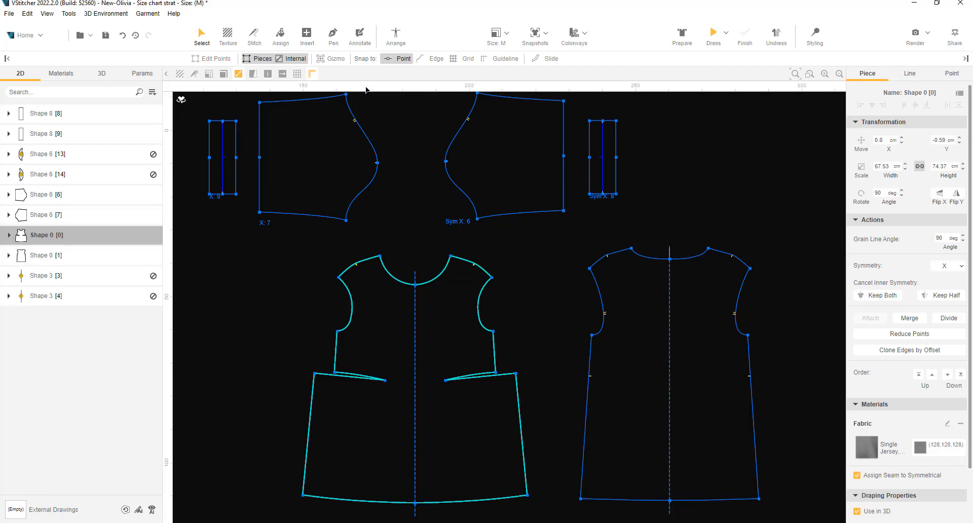
{"action": "left_click_drag", "start_coordinate": [366, 90], "coordinate": [334, 331]}
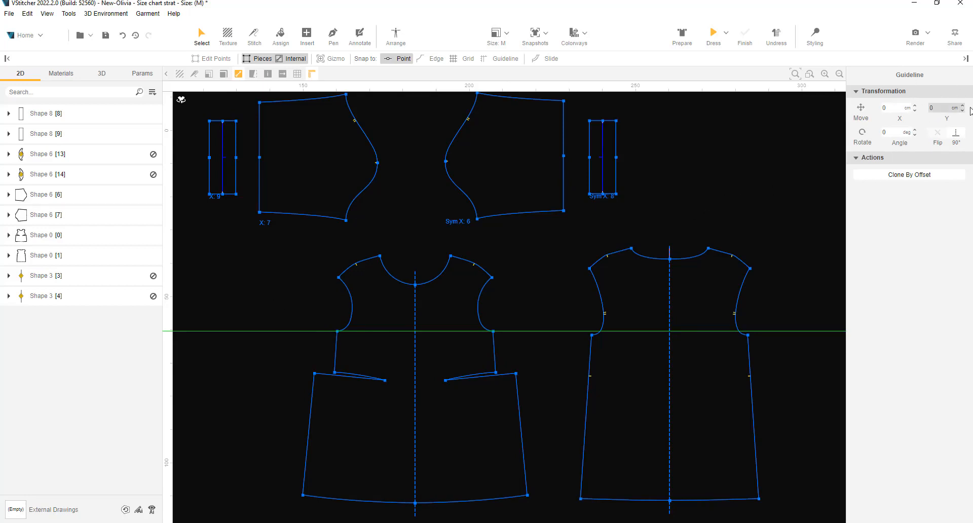
{"action": "left_click", "coordinate": [939, 107]}
{"action": "key", "text": "Return"}
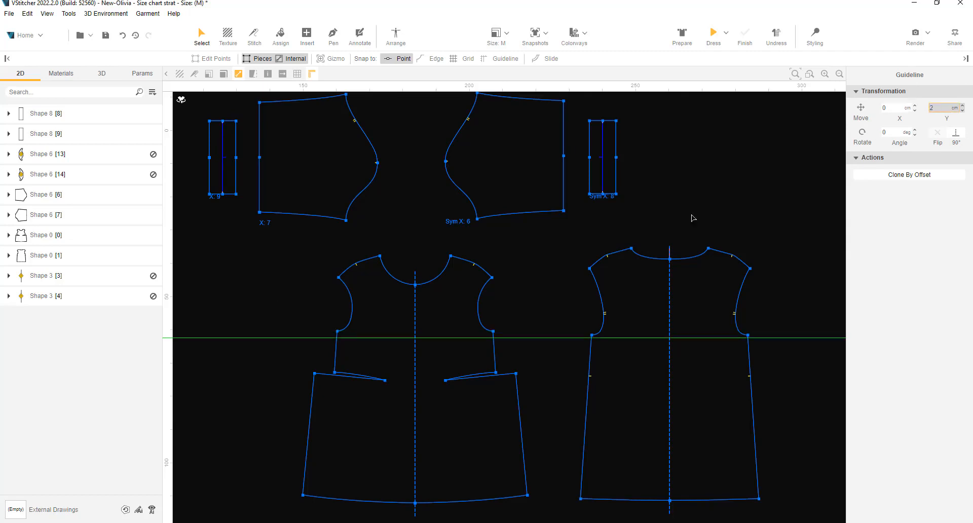
Trace the guideline below the underarm as an internal line on the front piece.
{"action": "scroll", "coordinate": [335, 341], "scroll_direction": "up", "scroll_amount": 1}
{"action": "left_click", "coordinate": [371, 330], "text": "shift"}
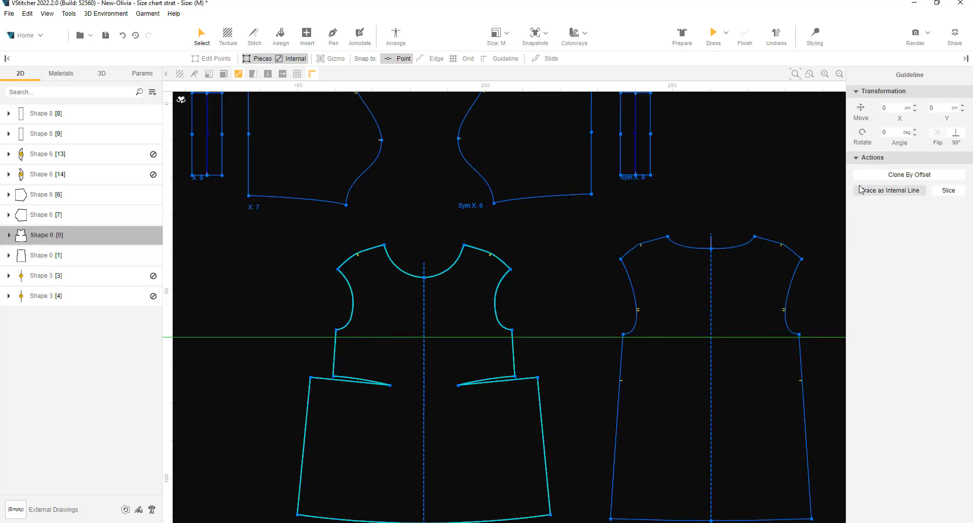
{"action": "left_click", "coordinate": [885, 196]}
{"action": "scroll", "coordinate": [333, 439], "scroll_direction": "up", "scroll_amount": 1}
{"action": "scroll", "coordinate": [334, 323], "scroll_direction": "up", "scroll_amount": 1}
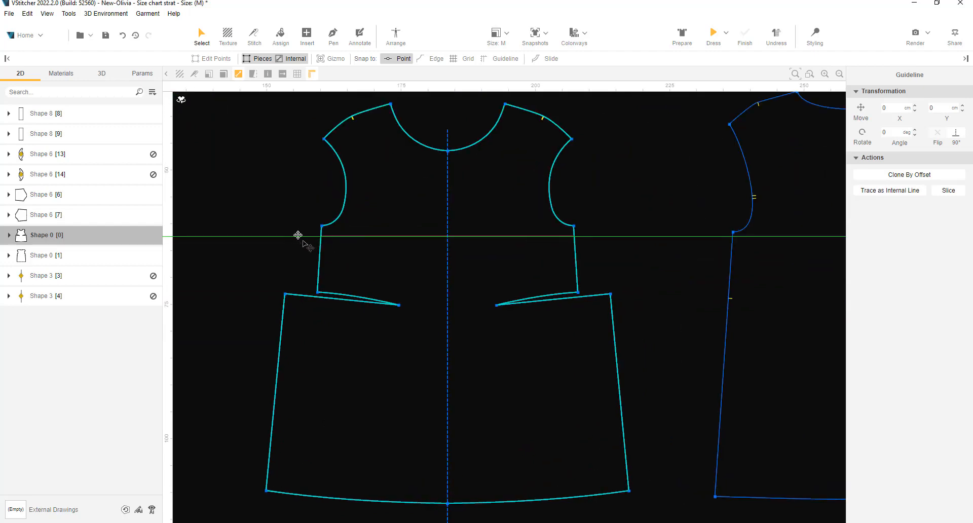
Move the horizontal guideline to the front piece's waist point and trace it there as an internal line.
{"action": "left_click_drag", "start_coordinate": [298, 237], "coordinate": [318, 293]}
{"action": "left_click", "coordinate": [380, 256]}
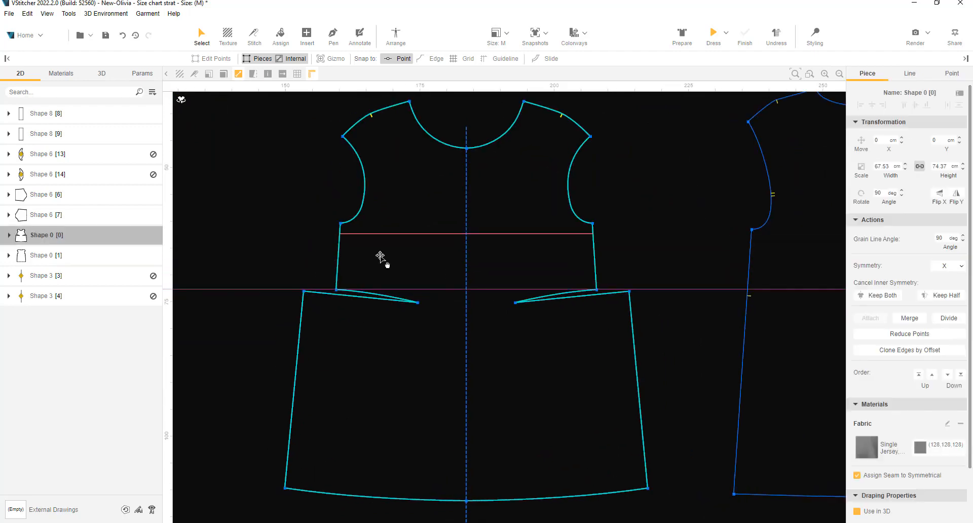
{"action": "left_click", "coordinate": [424, 290]}
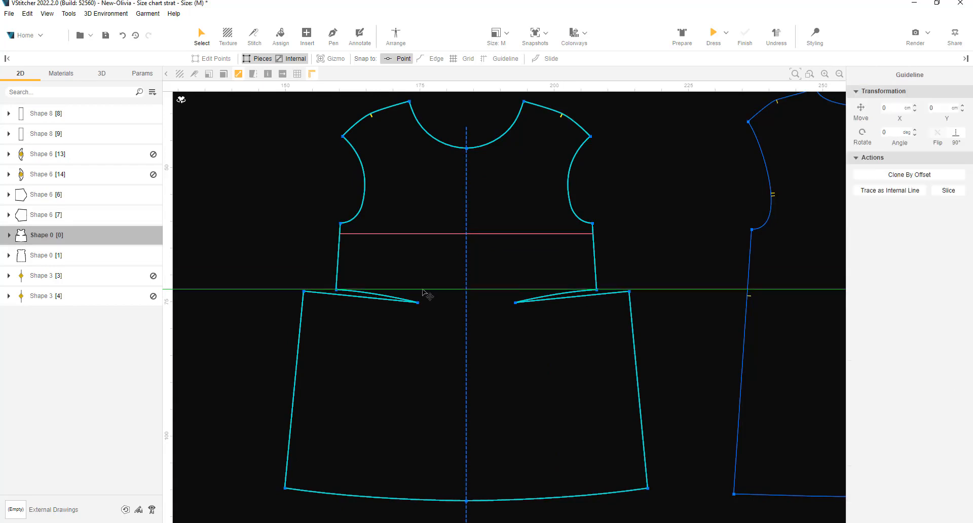
{"action": "left_click", "coordinate": [887, 194]}
Move the horizontal guideline to the front piece's hem corner and trace it as an internal line across the hem.
{"action": "left_click", "coordinate": [263, 293]}
{"action": "left_click_drag", "start_coordinate": [266, 290], "coordinate": [286, 488]}
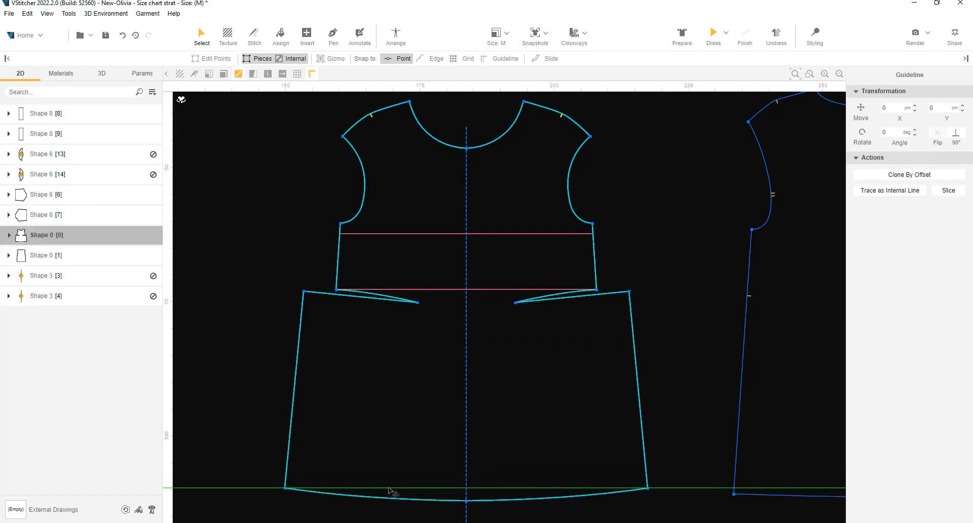
{"action": "left_click", "coordinate": [889, 195]}
{"action": "scroll", "coordinate": [641, 245], "scroll_direction": "down", "scroll_amount": 2}
{"action": "middle_click_drag", "start_coordinate": [641, 246], "coordinate": [558, 254]}
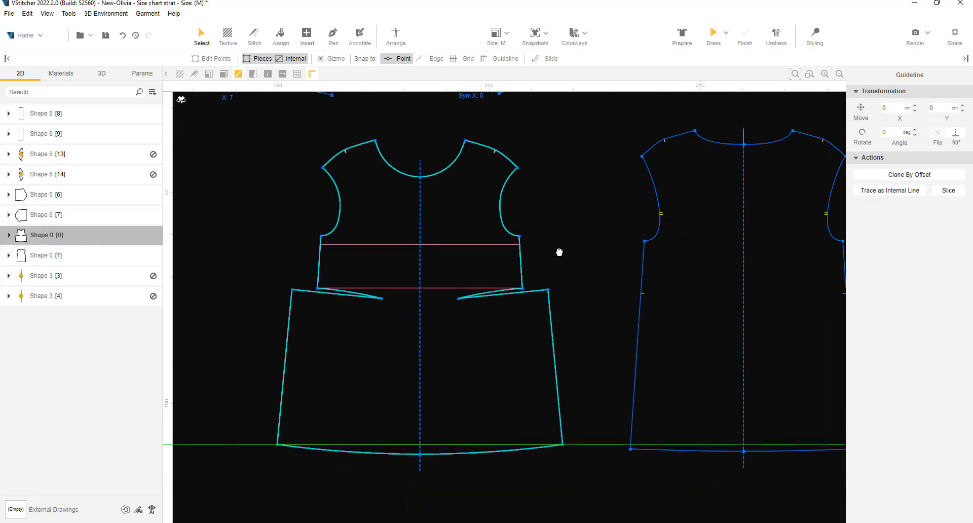
Place a vertical guideline at the front piece's high shoulder point beside the neckline and trace it as an internal line.
{"action": "left_click_drag", "start_coordinate": [167, 325], "coordinate": [466, 140]}
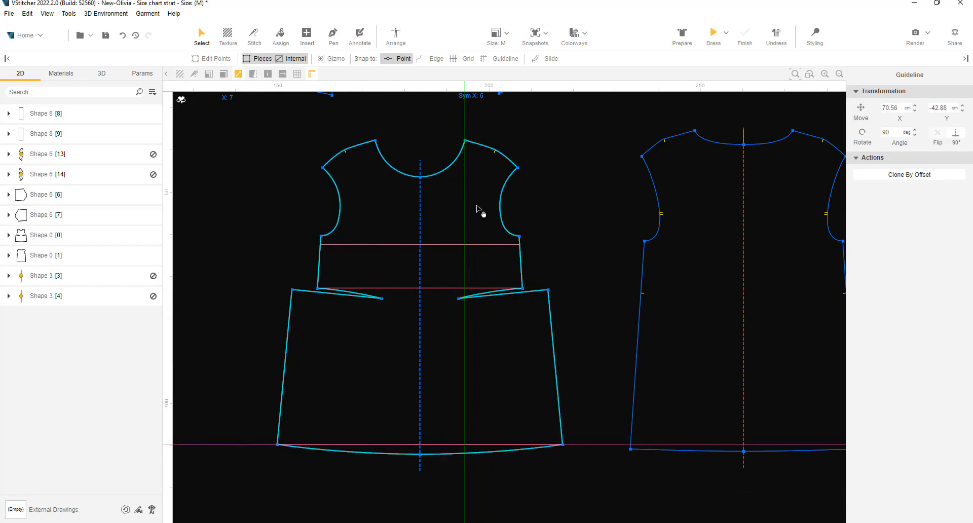
{"action": "left_click", "coordinate": [479, 210]}
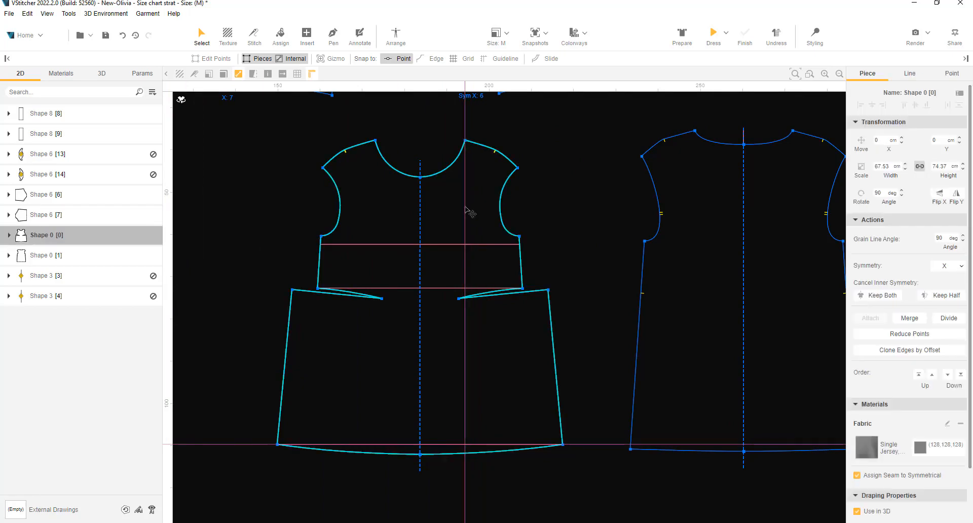
{"action": "left_click", "coordinate": [466, 211]}
{"action": "left_click", "coordinate": [581, 222]}
{"action": "scroll", "coordinate": [556, 305], "scroll_direction": "down", "scroll_amount": 2}
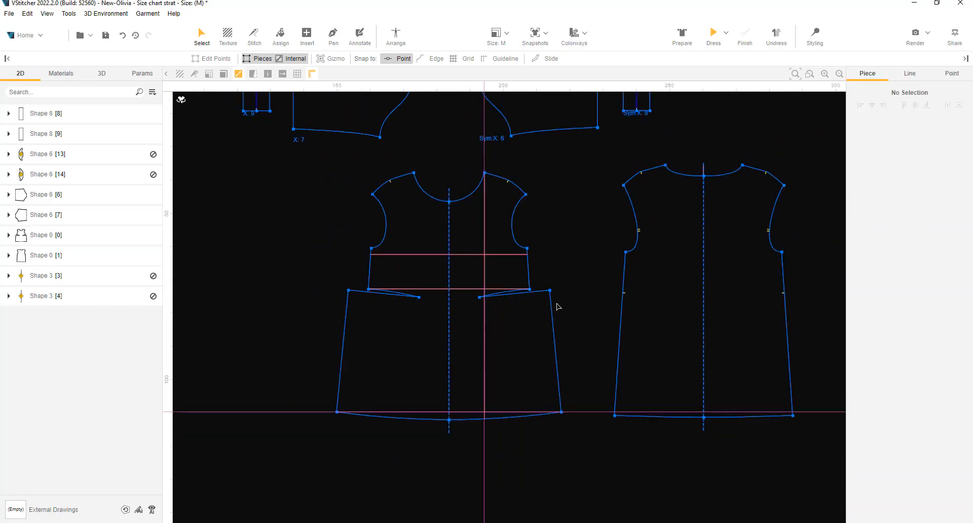
Move the horizontal guideline to the back piece's shoulder tip and trace it as an internal line on the back piece.
{"action": "middle_click_drag", "start_coordinate": [569, 345], "coordinate": [526, 403]}
{"action": "left_click_drag", "start_coordinate": [545, 471], "coordinate": [580, 245]}
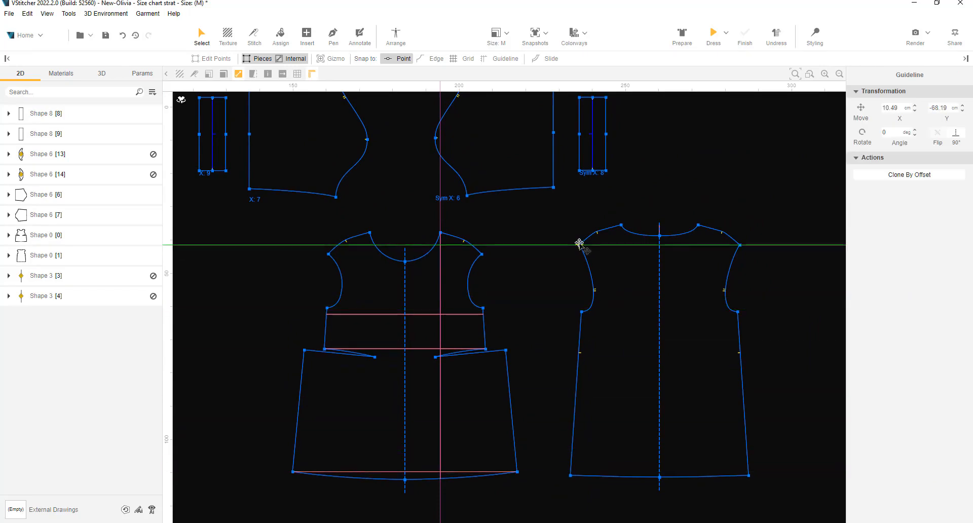
{"action": "scroll", "coordinate": [632, 243], "scroll_direction": "up", "scroll_amount": 5}
{"action": "mouse_move", "coordinate": [632, 243]}
{"action": "middle_mouse_down"}
{"action": "mouse_move", "coordinate": [439, 270]}
{"action": "mouse_move", "coordinate": [444, 282]}
{"action": "middle_mouse_up"}
{"action": "left_click", "coordinate": [443, 282], "text": "shift"}
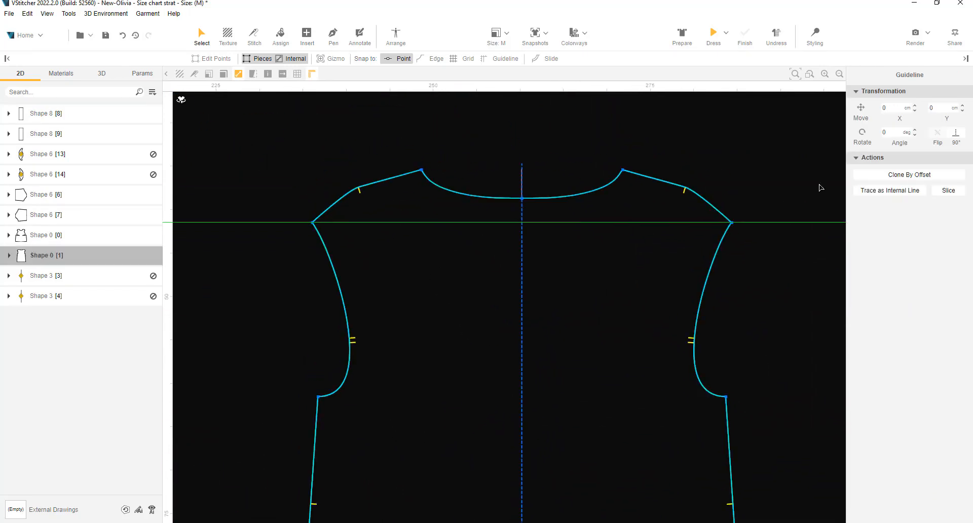
{"action": "left_click", "coordinate": [870, 191]}
{"action": "left_click", "coordinate": [263, 261]}
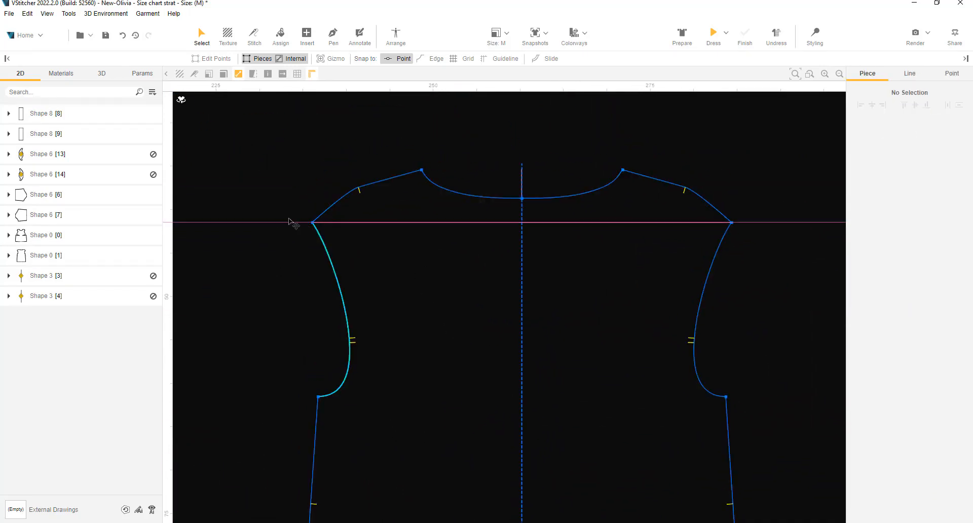
Move the horizontal guideline to the back piece's shoulder notch and trace it as an internal line between both notches.
{"action": "left_click_drag", "start_coordinate": [284, 222], "coordinate": [358, 186]}
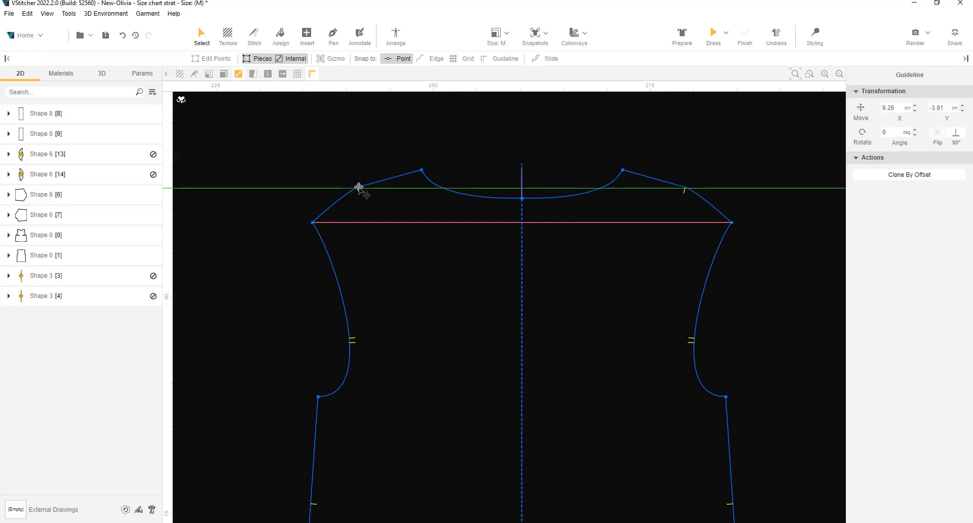
{"action": "scroll", "coordinate": [361, 191], "scroll_direction": "up", "scroll_amount": 5}
{"action": "scroll", "coordinate": [384, 219], "scroll_direction": "down", "scroll_amount": 6}
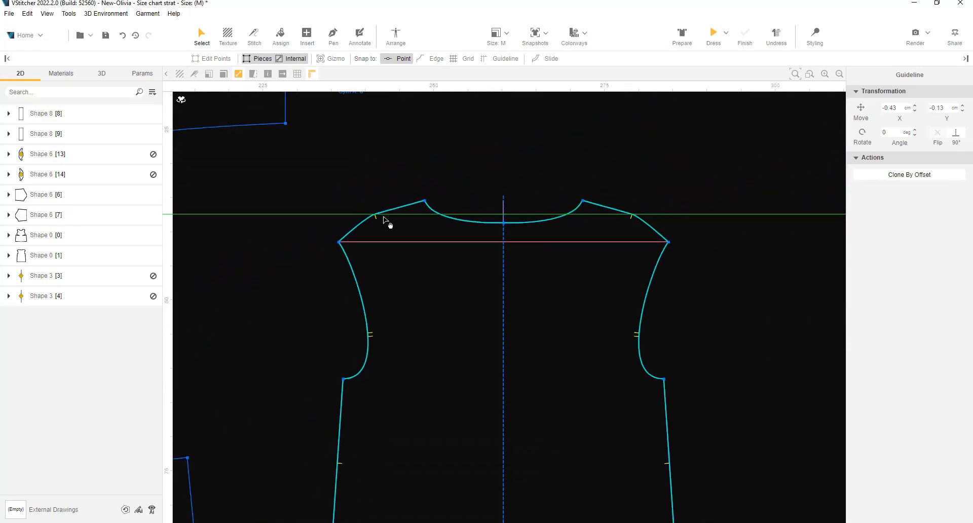
{"action": "left_click", "coordinate": [412, 282]}
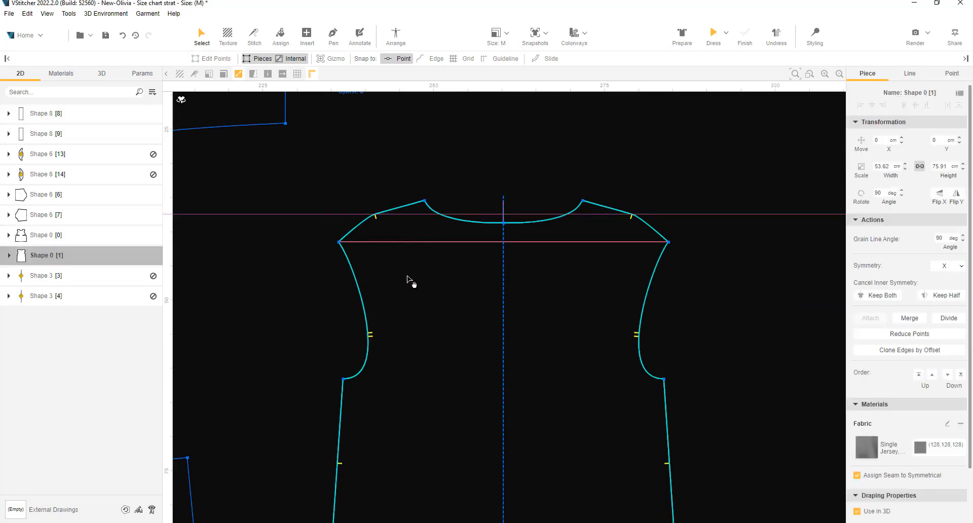
{"action": "left_click", "coordinate": [337, 215]}
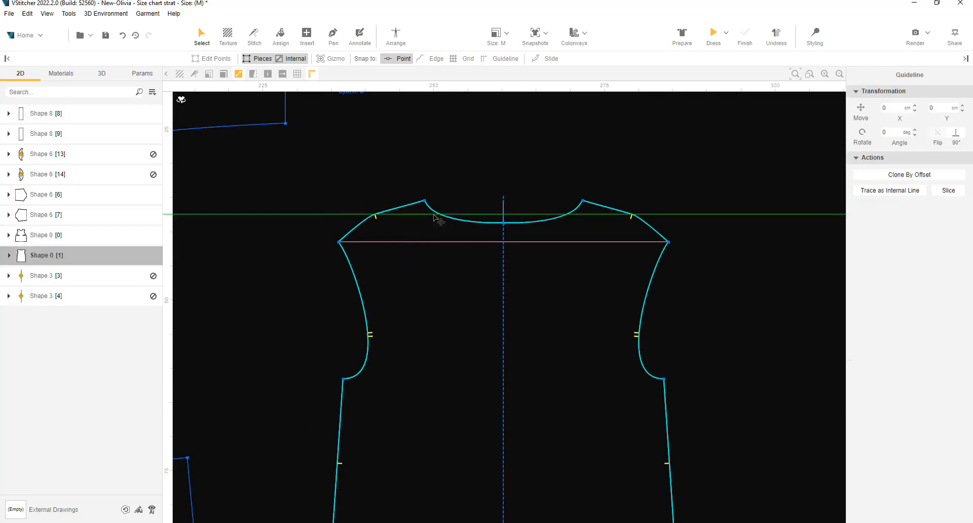
{"action": "left_click", "coordinate": [883, 194]}
{"action": "scroll", "coordinate": [469, 189], "scroll_direction": "up", "scroll_amount": 1}
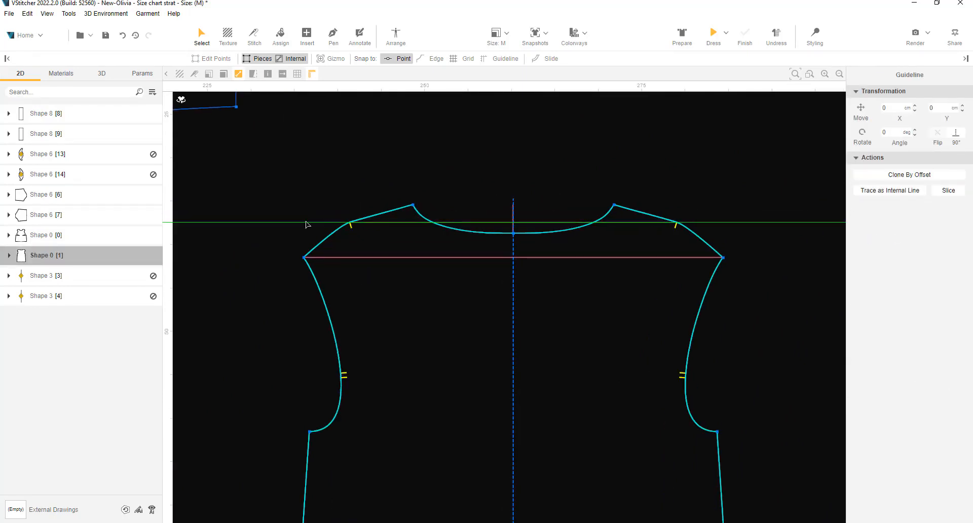
Move the horizontal guideline clear of the front and back pieces, just above their shoulders.
{"action": "left_click_drag", "start_coordinate": [304, 223], "coordinate": [332, 163]}
{"action": "scroll", "coordinate": [360, 190], "scroll_direction": "down", "scroll_amount": 5}
{"action": "middle_click_drag", "start_coordinate": [302, 370], "coordinate": [322, 371]}
{"action": "scroll", "coordinate": [319, 374], "scroll_direction": "up", "scroll_amount": 1}
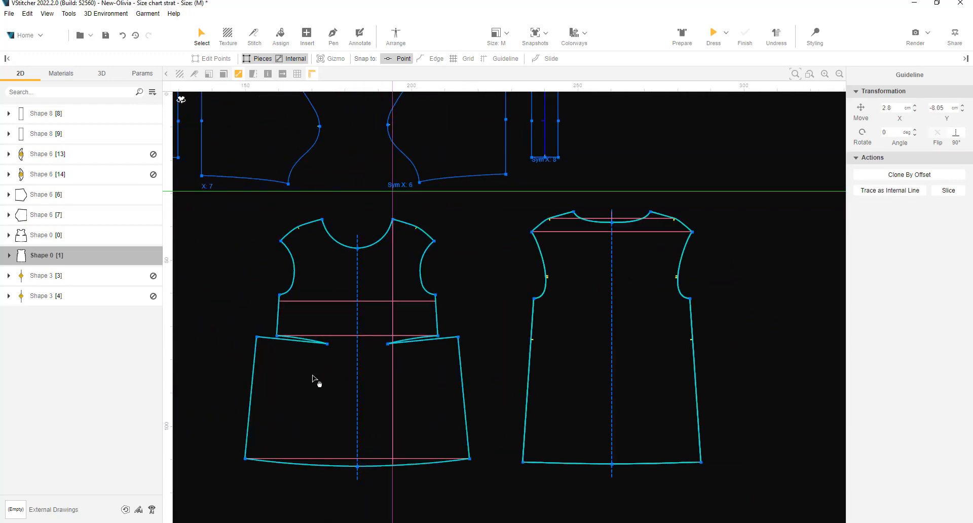
{"action": "scroll", "coordinate": [315, 381], "scroll_direction": "up", "scroll_amount": 1}
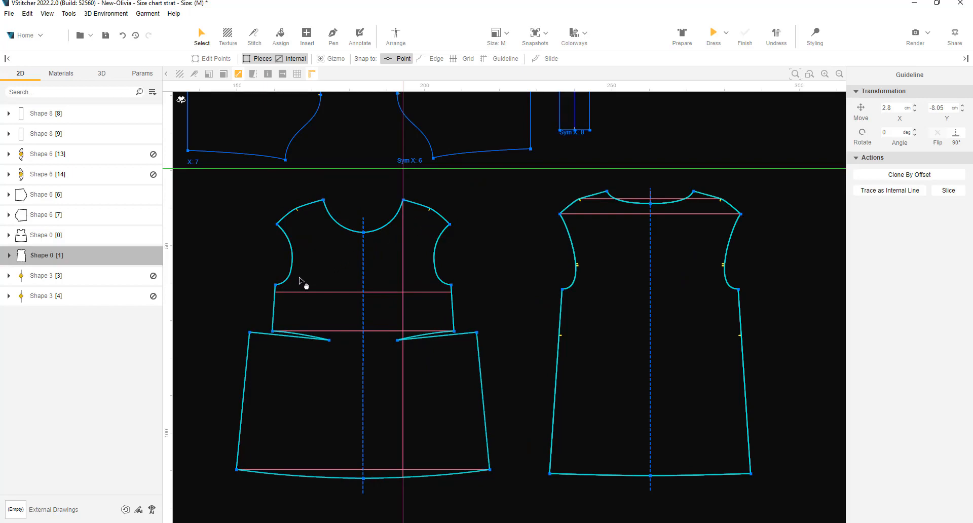
Move the front piece onto the back piece so their underarm points and centre lines coincide.
{"action": "left_click_drag", "start_coordinate": [304, 280], "coordinate": [589, 283]}
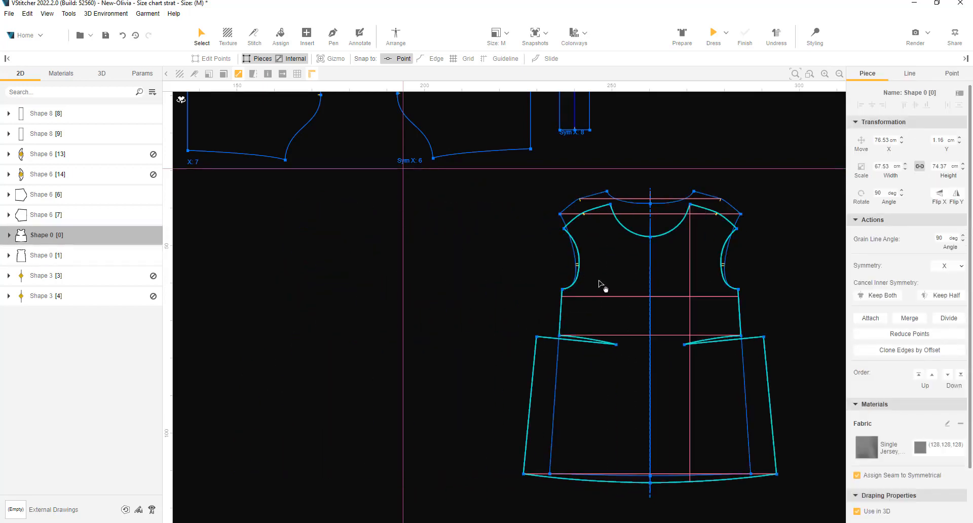
{"action": "scroll", "coordinate": [775, 282], "scroll_direction": "up", "scroll_amount": 2}
{"action": "middle_click_drag", "start_coordinate": [783, 232], "coordinate": [669, 232]}
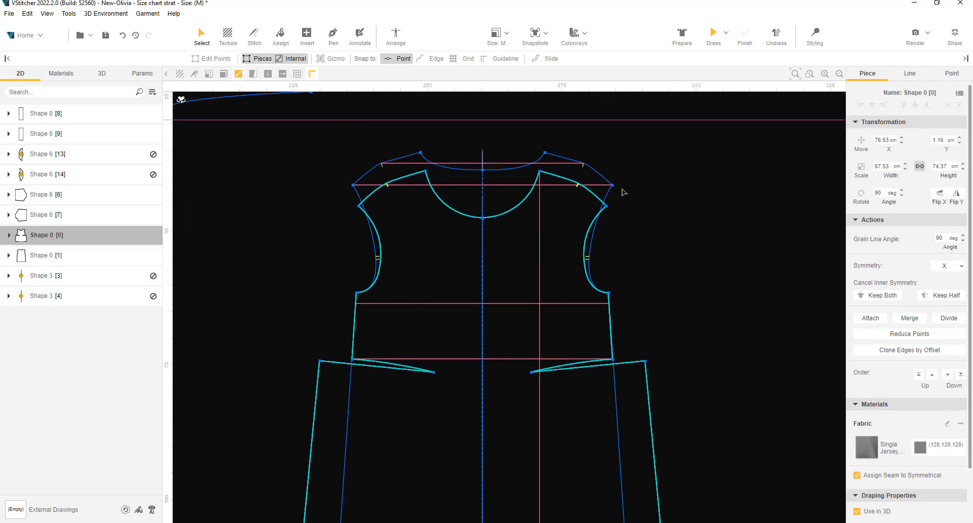
{"action": "scroll", "coordinate": [618, 204], "scroll_direction": "up", "scroll_amount": 2}
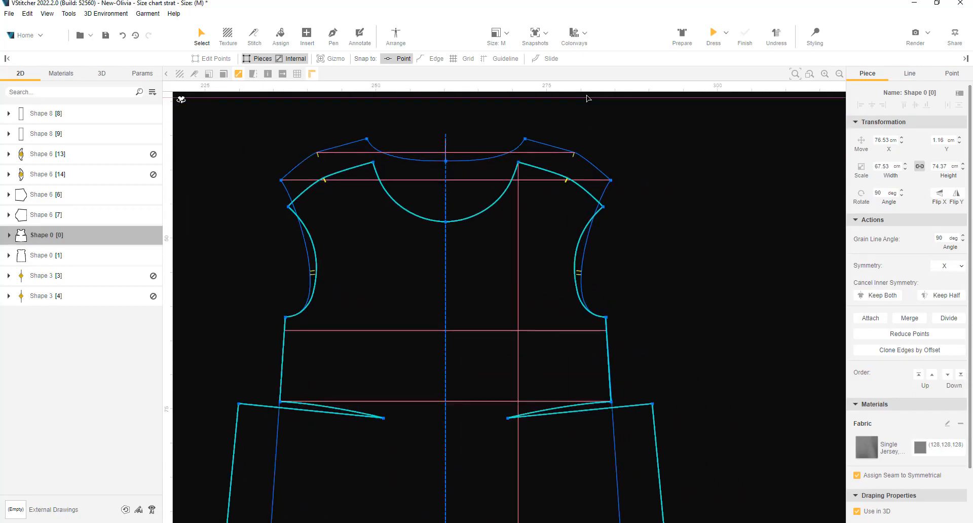
Place the horizontal guideline midway between the back and front shoulder tips, 1.95 cm below the back shoulder tip.
{"action": "left_click_drag", "start_coordinate": [588, 100], "coordinate": [612, 180]}
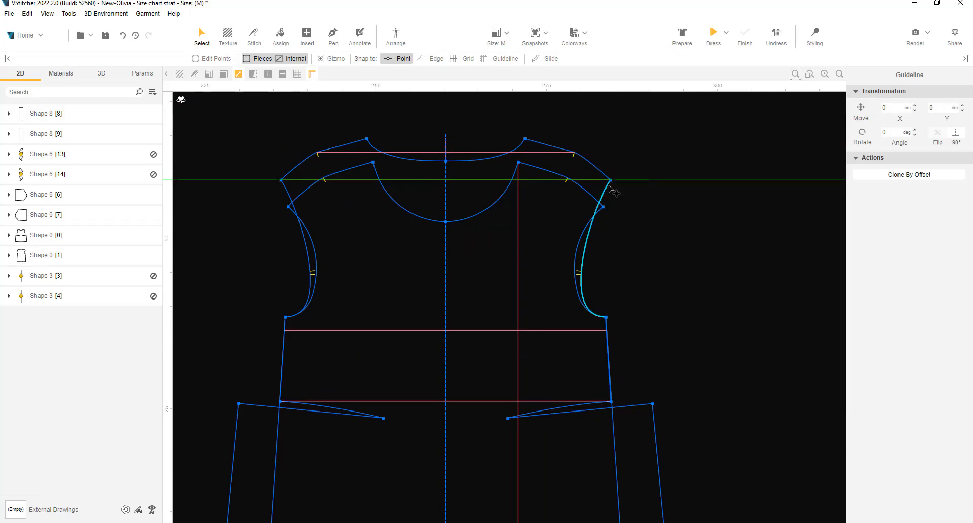
{"action": "scroll", "coordinate": [609, 186], "scroll_direction": "up", "scroll_amount": 2}
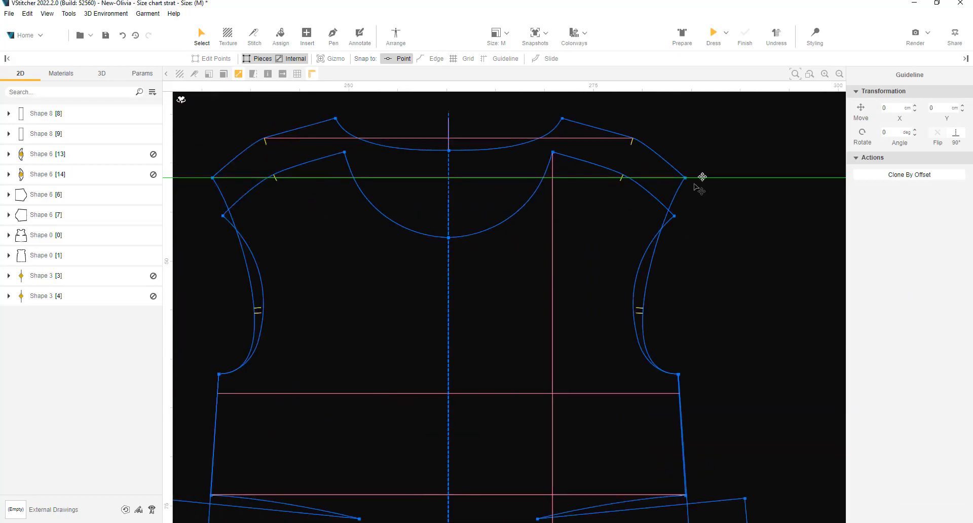
{"action": "left_click_drag", "start_coordinate": [700, 178], "coordinate": [674, 216]}
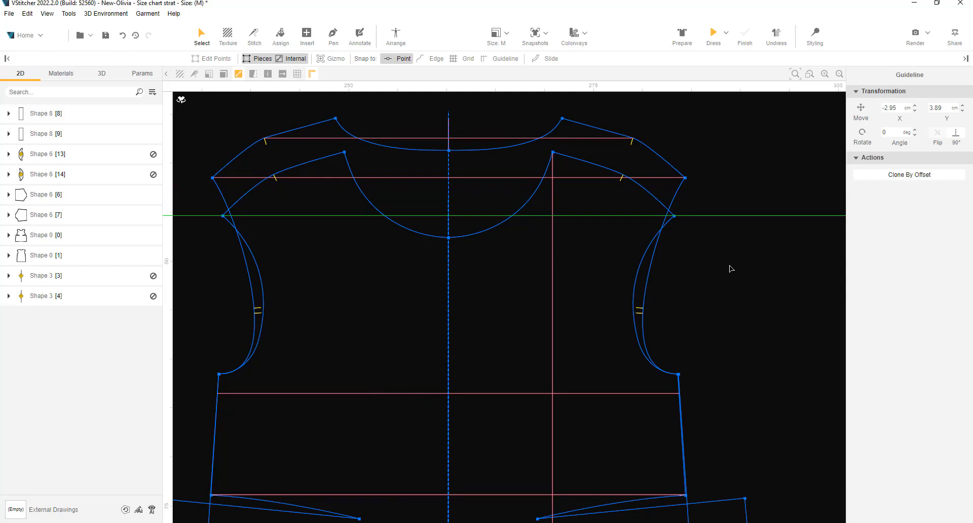
{"action": "left_click", "coordinate": [937, 107]}
{"action": "left_click", "coordinate": [942, 110]}
{"action": "key", "text": "Return"}
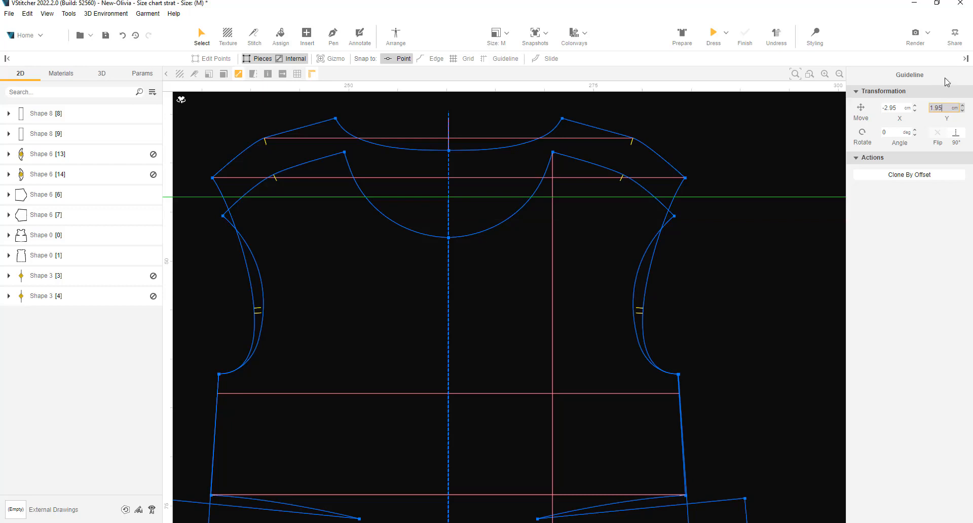
Draw an internal line with the Pen from the guideline's crossing near the back shoulder tip to the back piece's underarm point, snapping to guidelines.
{"action": "left_click", "coordinate": [334, 34]}
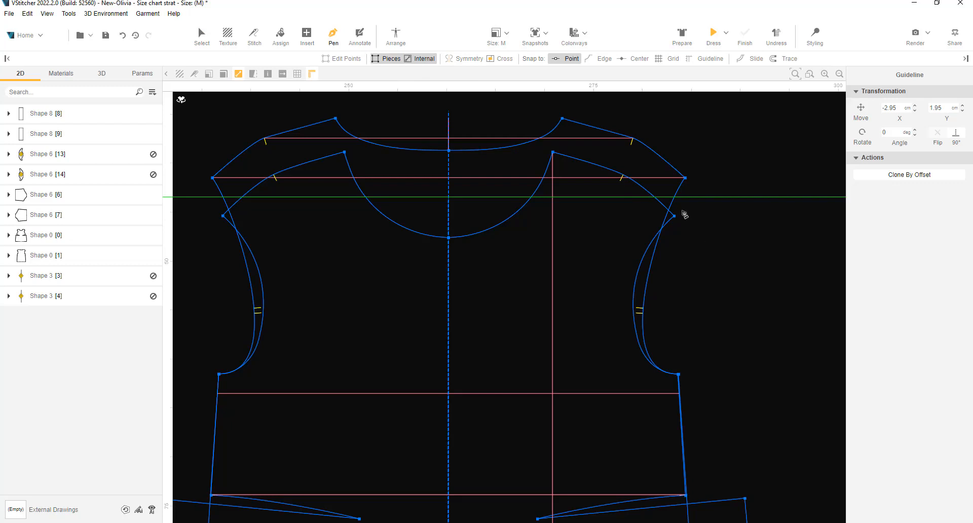
{"action": "left_click", "coordinate": [710, 59]}
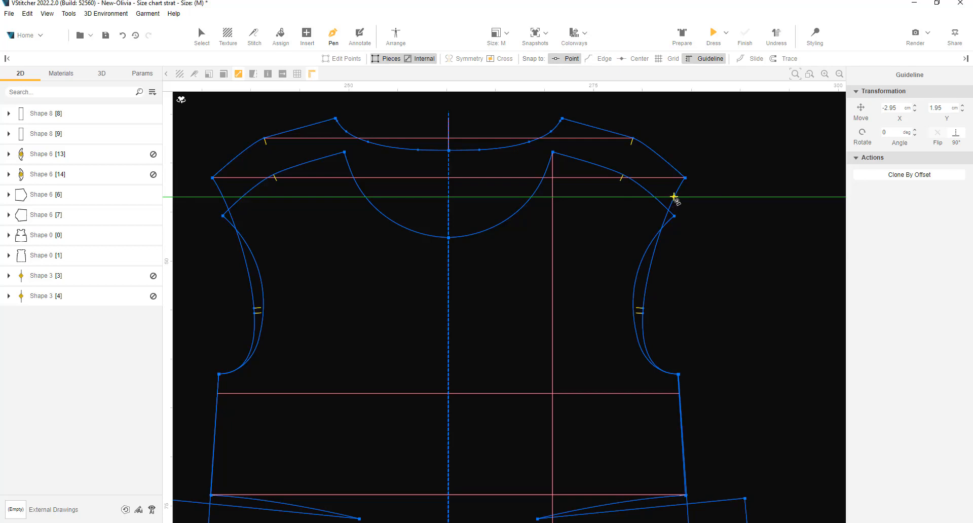
{"action": "left_click", "coordinate": [675, 197]}
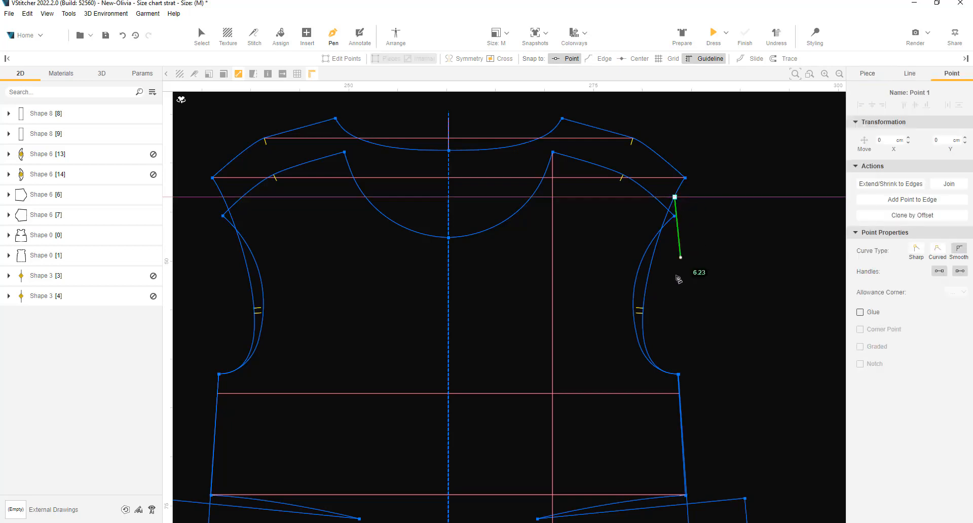
{"action": "left_click", "coordinate": [679, 375]}
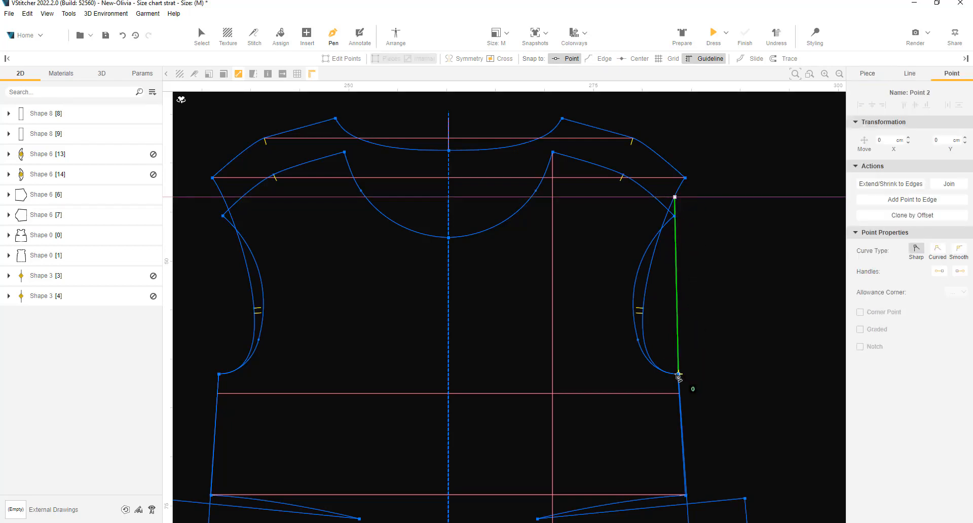
{"action": "key", "text": "Escape"}
Move the front piece off the back piece so it sits clear to the left of it.
{"action": "scroll", "coordinate": [437, 251], "scroll_direction": "down", "scroll_amount": 5}
{"action": "key", "text": "Escape"}
{"action": "left_click_drag", "start_coordinate": [420, 381], "coordinate": [188, 374]}
{"action": "middle_click_drag", "start_coordinate": [368, 292], "coordinate": [450, 314]}
{"action": "scroll", "coordinate": [459, 348], "scroll_direction": "up", "scroll_amount": 1}
{"action": "left_click", "coordinate": [593, 187]}
Draw internal lines on the back piece for the neck width between both neck points and the neck drop at the centre.
{"action": "scroll", "coordinate": [593, 187], "scroll_direction": "up", "scroll_amount": 7}
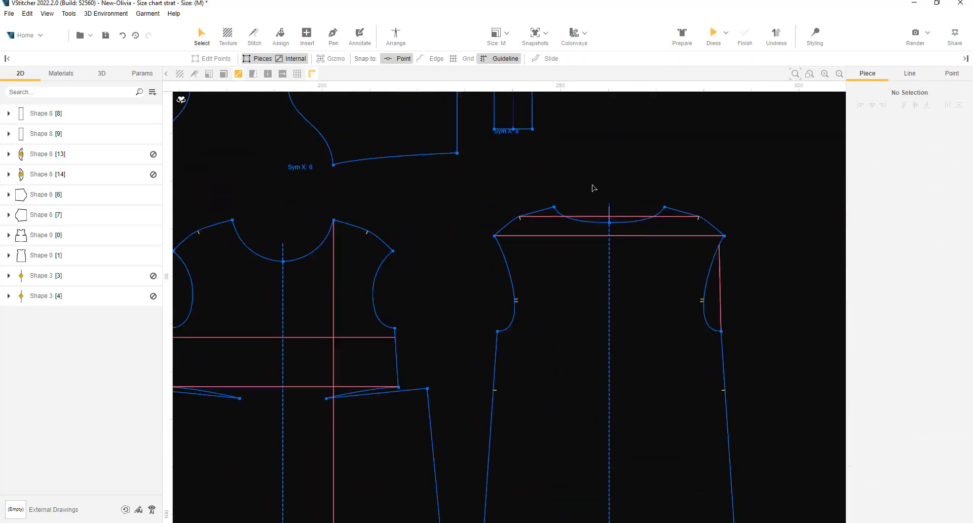
{"action": "middle_click_drag", "start_coordinate": [572, 190], "coordinate": [480, 172]}
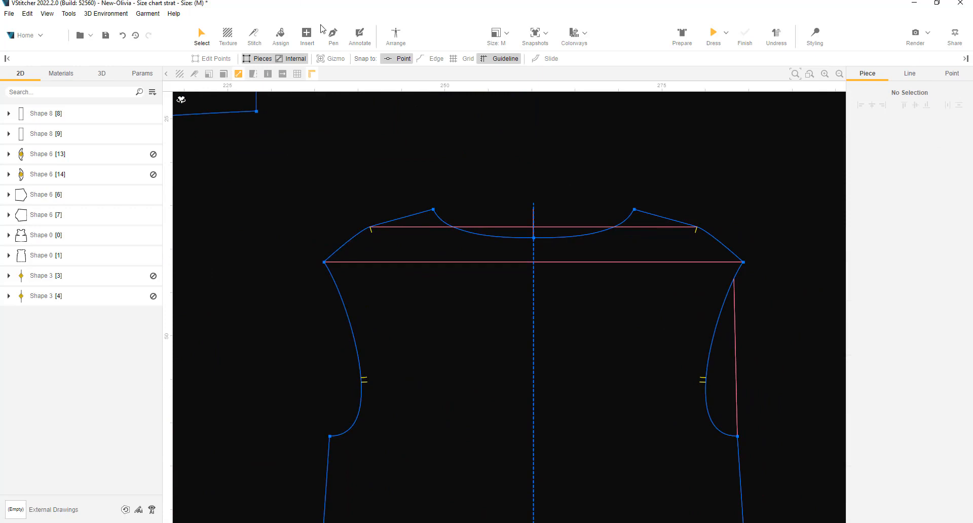
{"action": "left_click", "coordinate": [333, 36]}
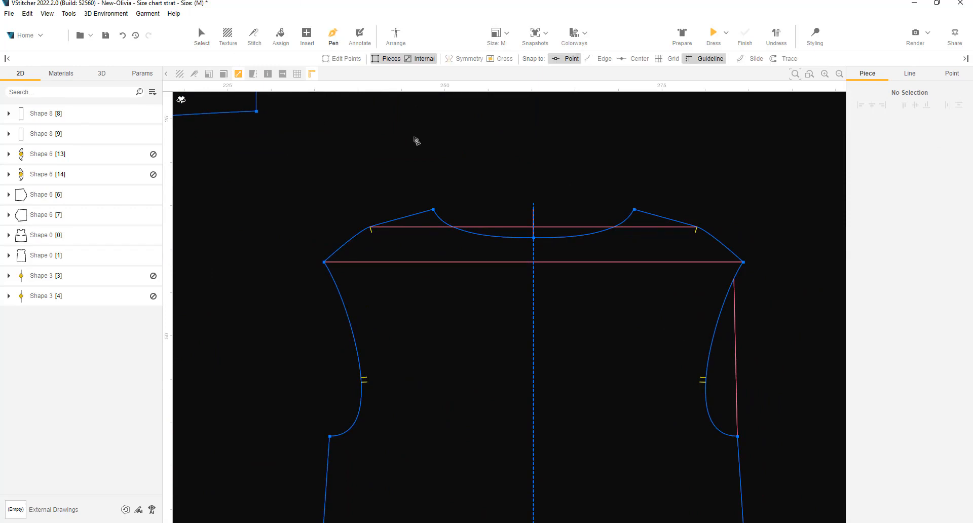
{"action": "left_click", "coordinate": [433, 209]}
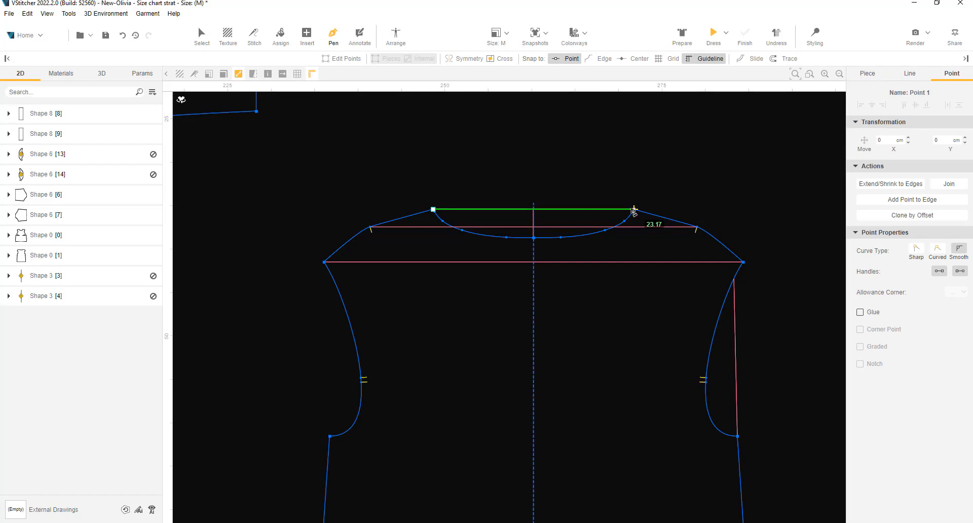
{"action": "key", "text": "Escape"}
{"action": "scroll", "coordinate": [532, 203], "scroll_direction": "up", "scroll_amount": 3}
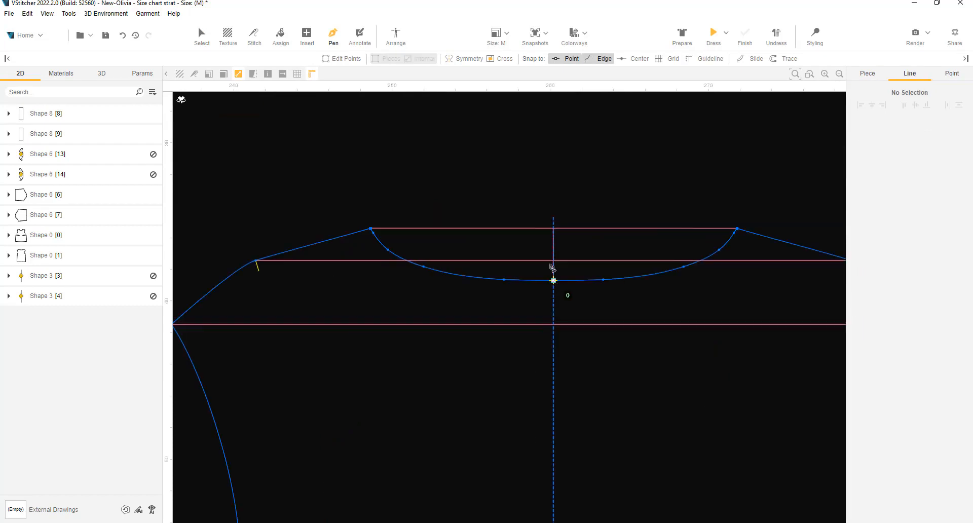
{"action": "left_click", "coordinate": [553, 279]}
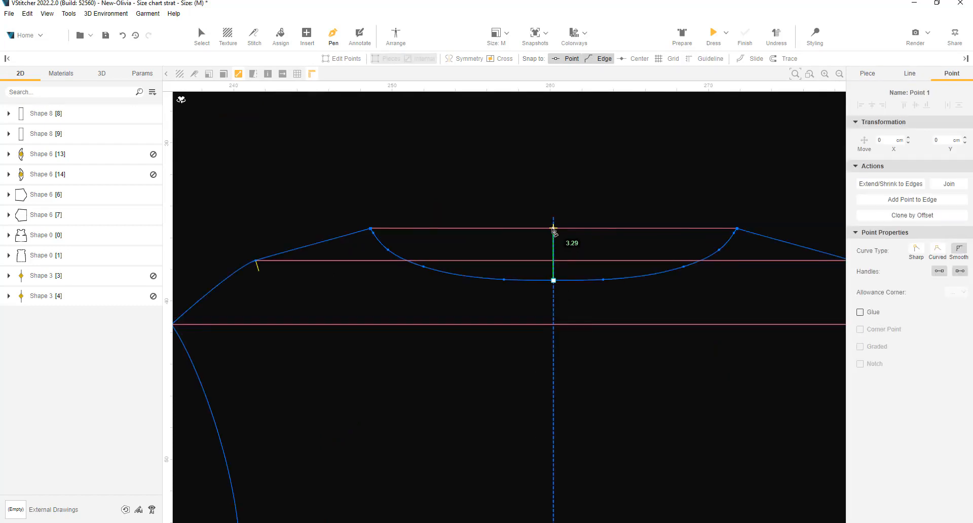
{"action": "key", "text": "Escape"}
Draw internal lines on the front piece between both neck points and from the centre neck point up to that line.
{"action": "scroll", "coordinate": [533, 226], "scroll_direction": "down", "scroll_amount": 5}
{"action": "middle_click_drag", "start_coordinate": [266, 224], "coordinate": [564, 239]}
{"action": "scroll", "coordinate": [340, 279], "scroll_direction": "up", "scroll_amount": 3}
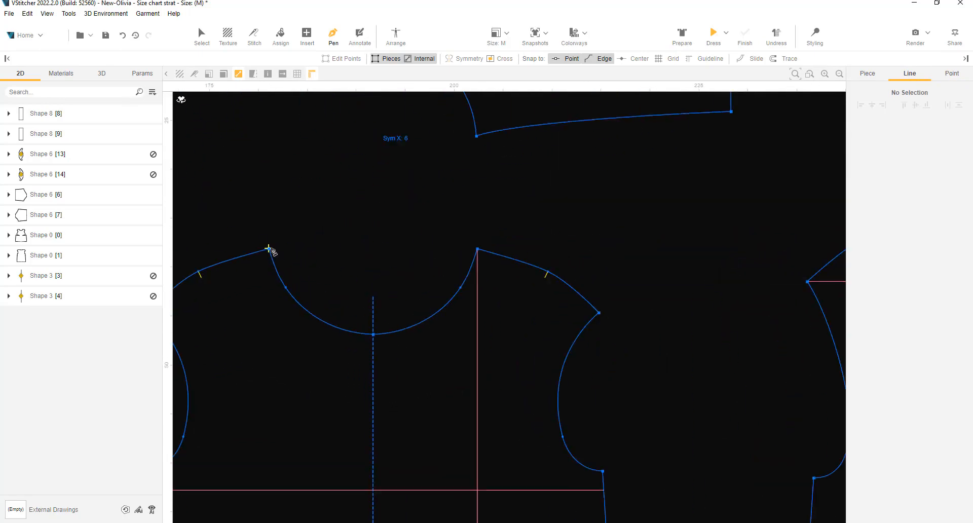
{"action": "left_click", "coordinate": [269, 249]}
{"action": "double_click", "coordinate": [477, 249]}
{"action": "left_click", "coordinate": [374, 334]}
{"action": "double_click", "coordinate": [374, 254]}
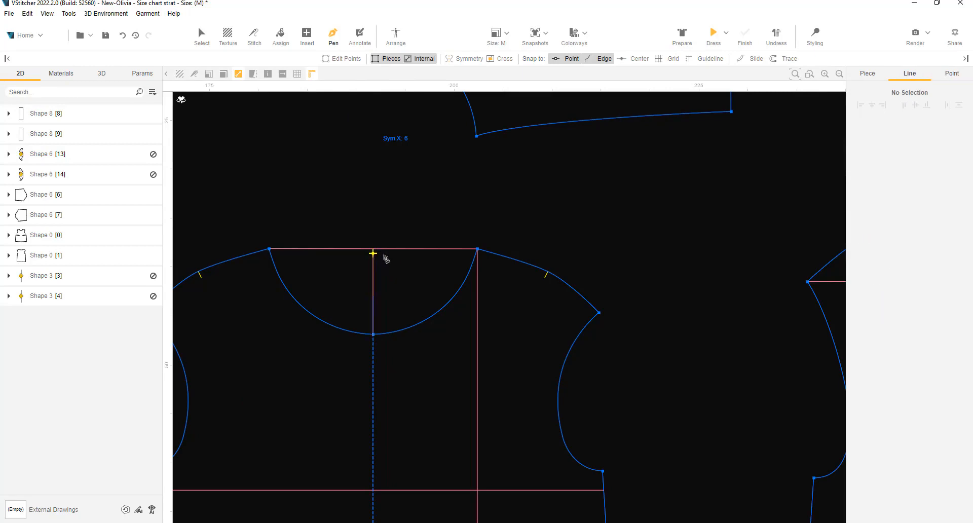
Place a horizontal guideline at the cap notch of sleeve piece 7 and trace it as an internal line across the sleeve.
{"action": "scroll", "coordinate": [386, 259], "scroll_direction": "down", "scroll_amount": 7}
{"action": "key", "text": "Escape"}
{"action": "scroll", "coordinate": [228, 206], "scroll_direction": "up", "scroll_amount": 2}
{"action": "middle_click_drag", "start_coordinate": [269, 293], "coordinate": [415, 504]}
{"action": "scroll", "coordinate": [415, 504], "scroll_direction": "up", "scroll_amount": 3}
{"action": "middle_click_drag", "start_coordinate": [319, 404], "coordinate": [246, 300]}
{"action": "left_click_drag", "start_coordinate": [401, 82], "coordinate": [585, 263]}
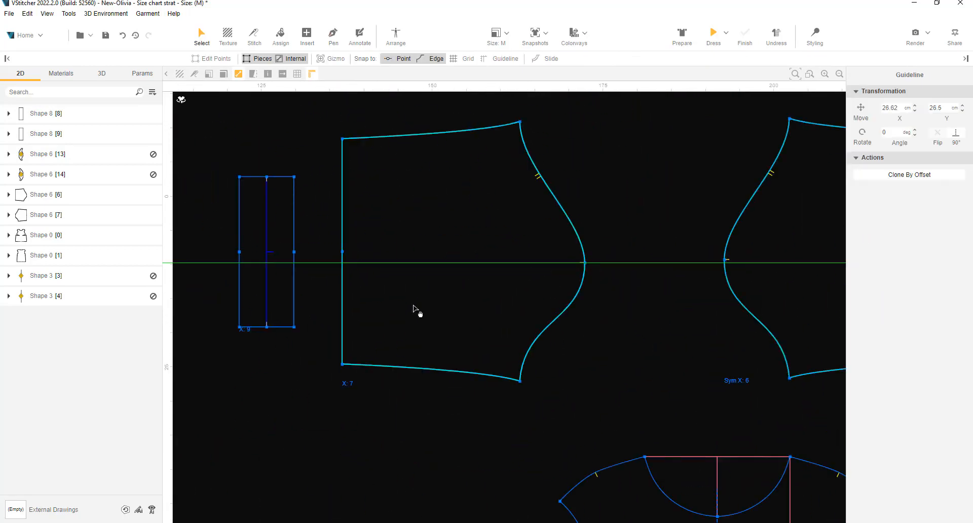
{"action": "left_click", "coordinate": [413, 309]}
{"action": "left_click", "coordinate": [406, 263], "text": "shift"}
{"action": "left_click", "coordinate": [889, 190]}
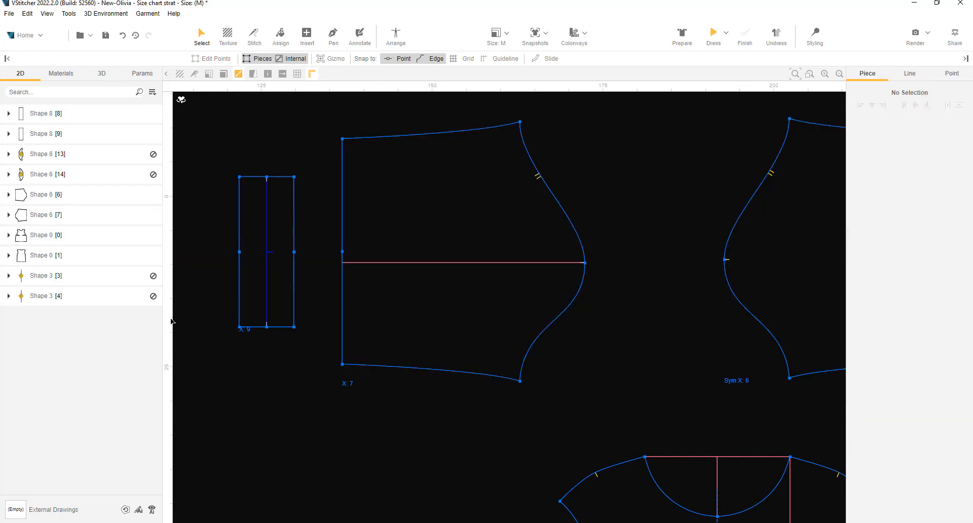
Place a vertical guideline through sleeve 7's underarm points, shift it -2 cm in X, and trace it as an internal line.
{"action": "left_click_drag", "start_coordinate": [171, 321], "coordinate": [521, 380]}
{"action": "left_click", "coordinate": [607, 372]}
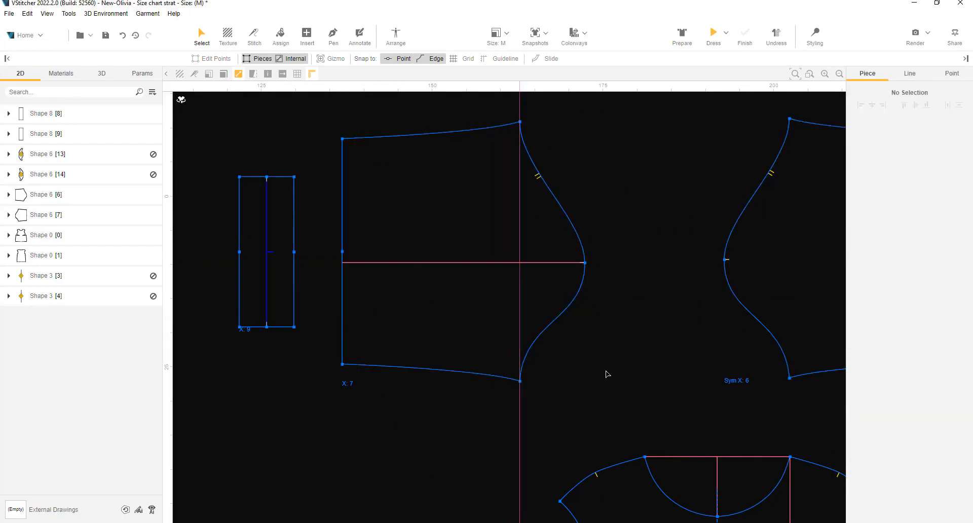
{"action": "left_click", "coordinate": [520, 400]}
{"action": "left_click_drag", "start_coordinate": [894, 108], "coordinate": [862, 110]}
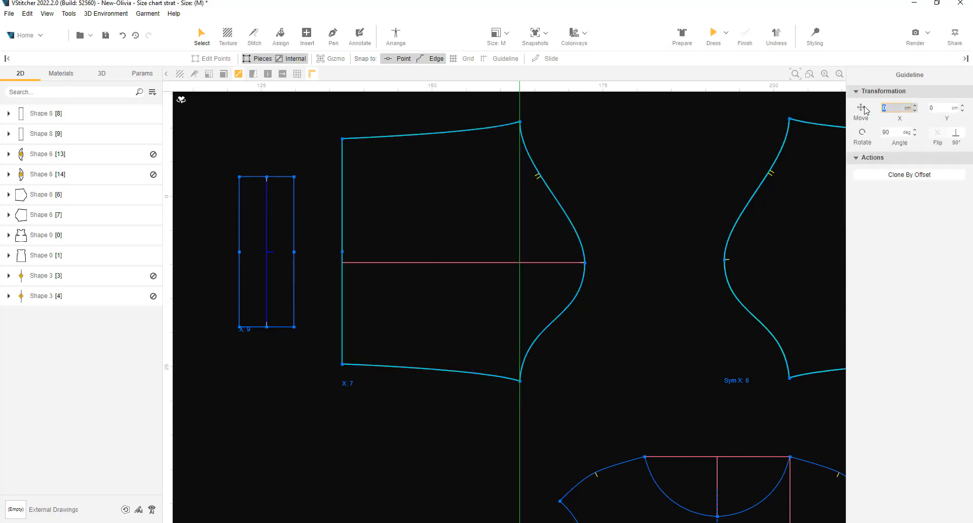
{"action": "type", "text": "-2"}
{"action": "key", "text": "Return"}
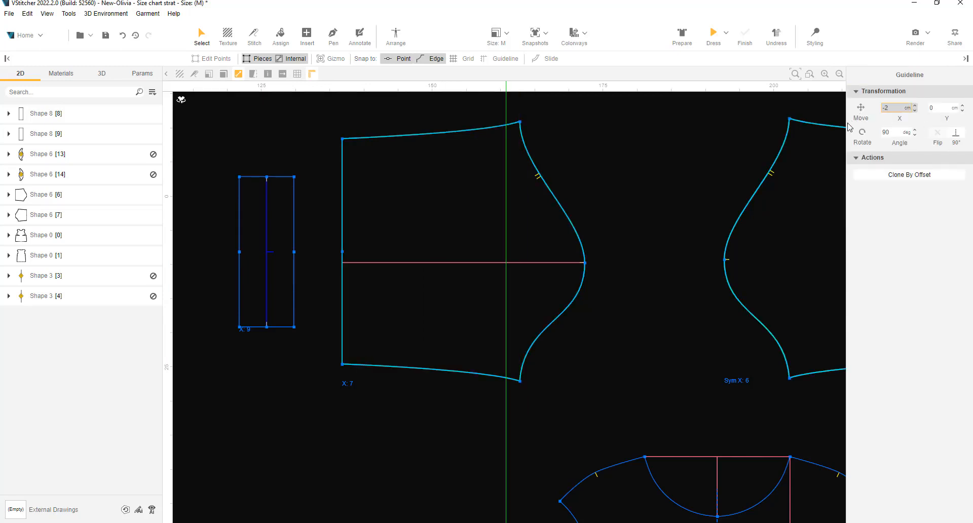
{"action": "left_click", "coordinate": [507, 289]}
{"action": "left_click", "coordinate": [523, 289], "text": "shift"}
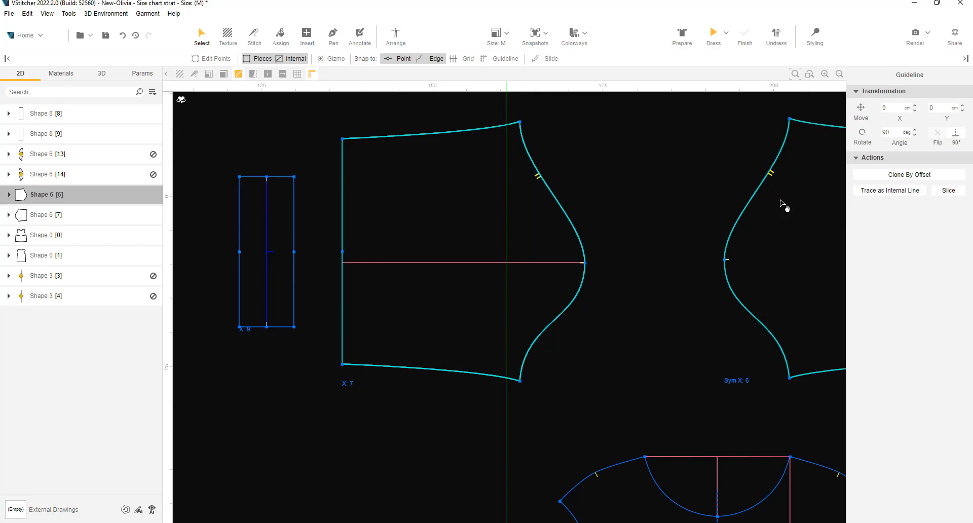
{"action": "left_click", "coordinate": [880, 191]}
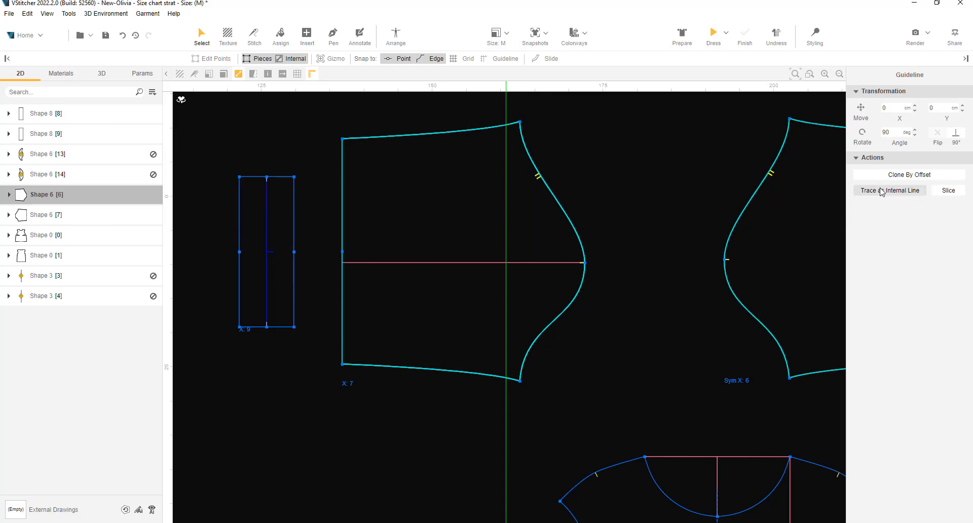
Halve the vertical sleeve line's length (37.05/2 cm) and move it down so its lower end meets the sleeve's lower edge.
{"action": "left_click", "coordinate": [505, 304]}
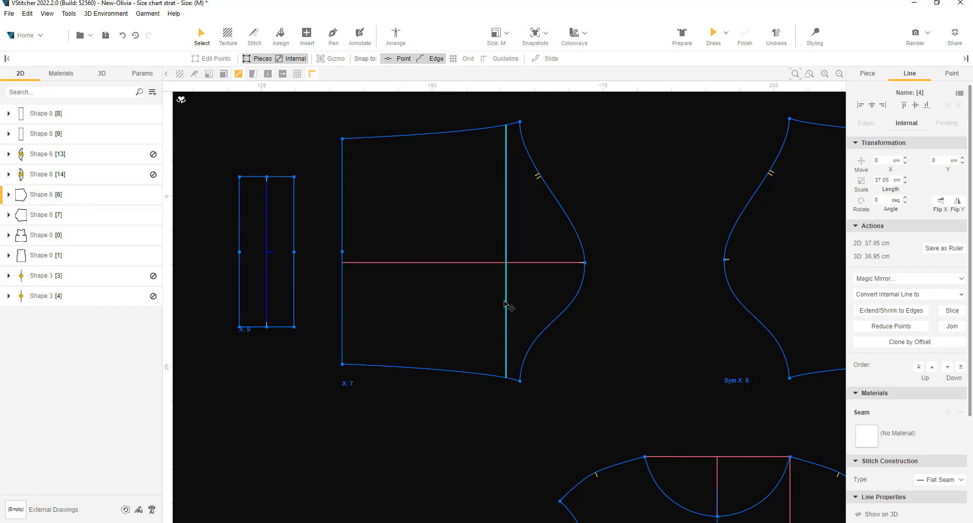
{"action": "scroll", "coordinate": [894, 389], "scroll_direction": "down", "scroll_amount": 1}
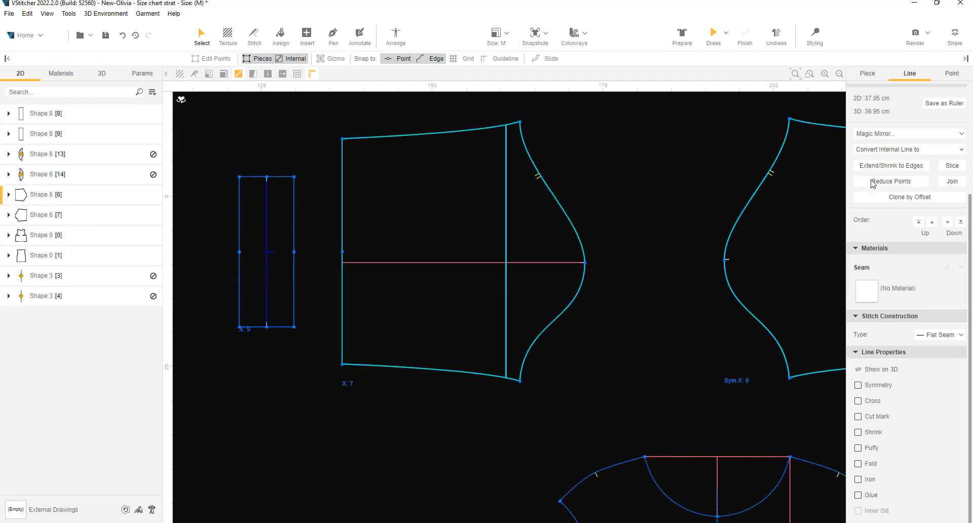
{"action": "scroll", "coordinate": [900, 243], "scroll_direction": "up", "scroll_amount": 3}
{"action": "left_click", "coordinate": [891, 181]}
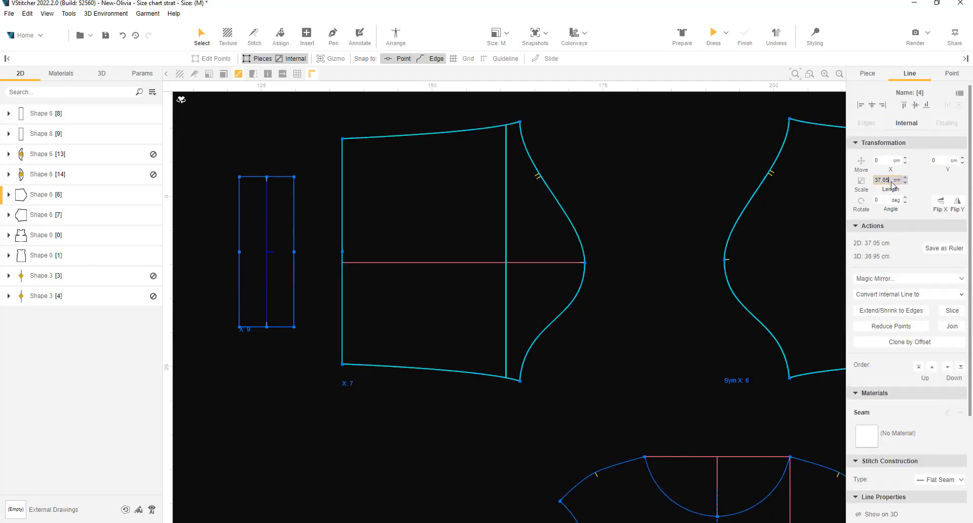
{"action": "type", "text": "/2"}
{"action": "key", "text": "Return"}
{"action": "left_click", "coordinate": [473, 445]}
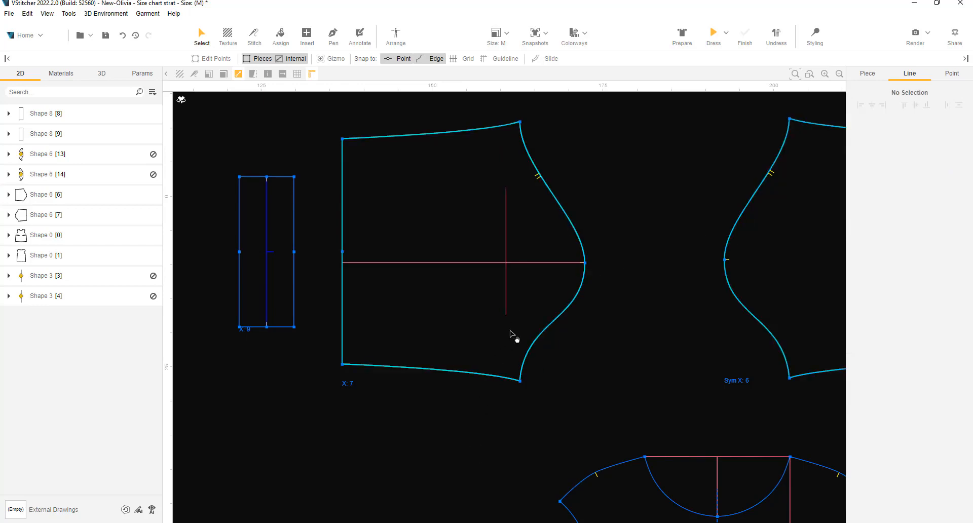
{"action": "left_click", "coordinate": [506, 303]}
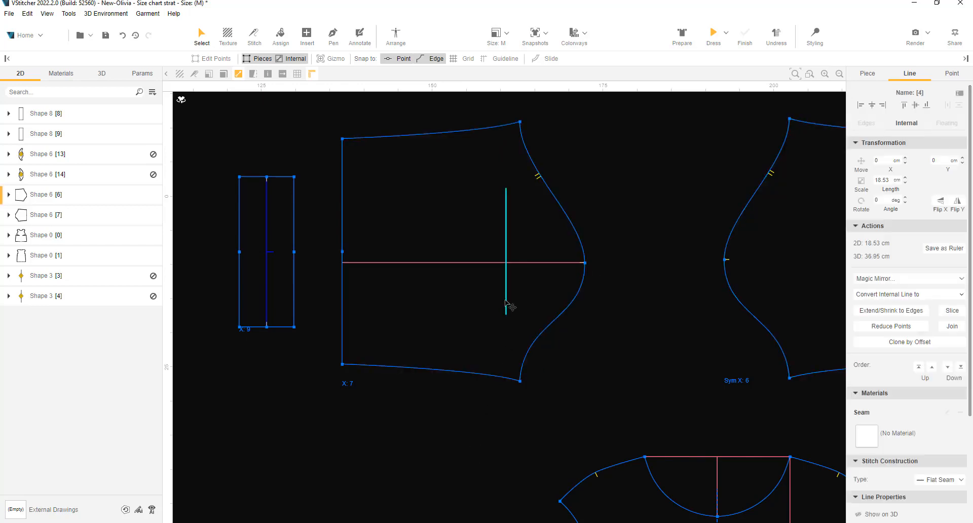
{"action": "left_click_drag", "start_coordinate": [506, 304], "coordinate": [521, 363]}
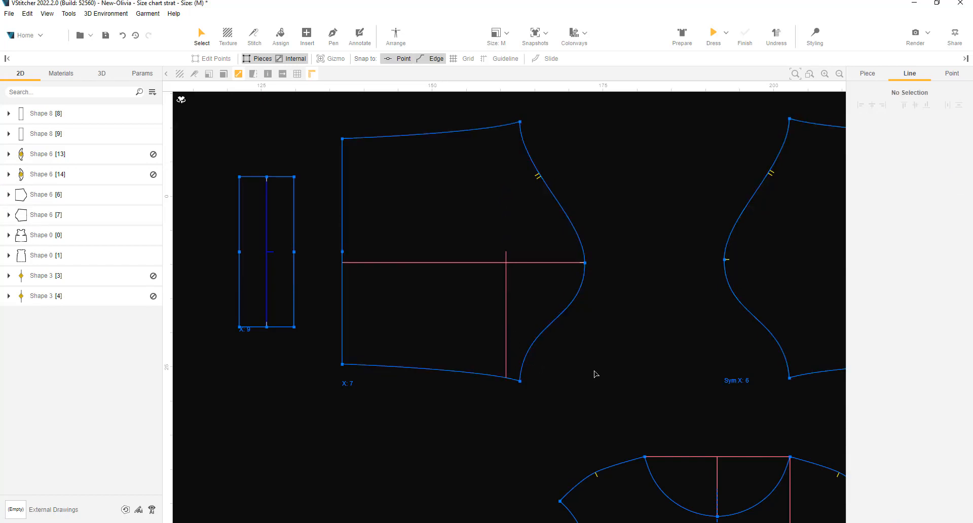
Save the front piece's vertical line from neck point to hem as a ruler and name it "Body Length".
{"action": "scroll", "coordinate": [615, 365], "scroll_direction": "down", "scroll_amount": 3}
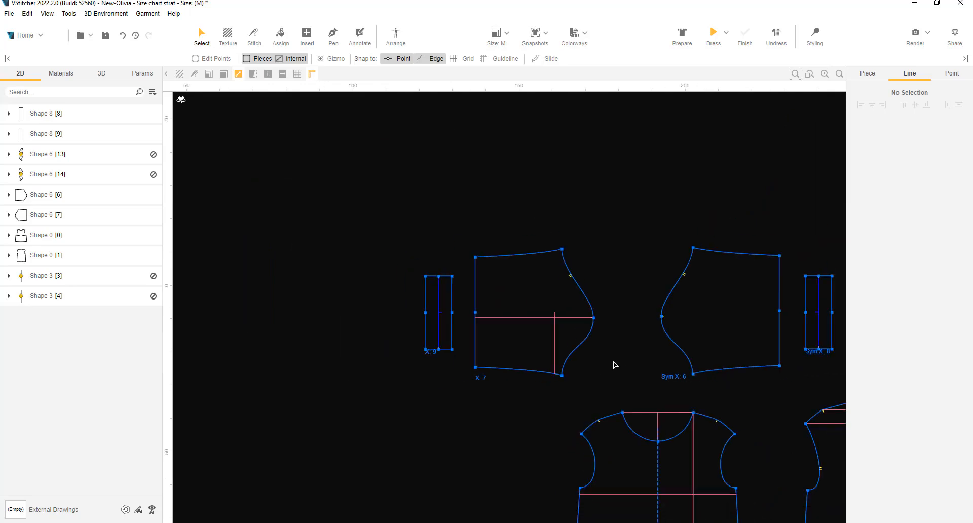
{"action": "middle_click_drag", "start_coordinate": [615, 365], "coordinate": [424, 219]}
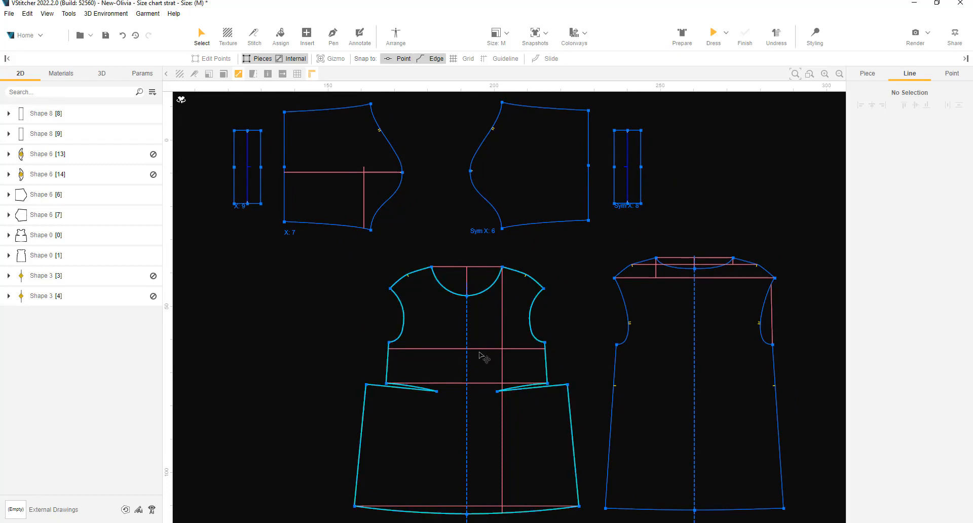
{"action": "left_click", "coordinate": [503, 329]}
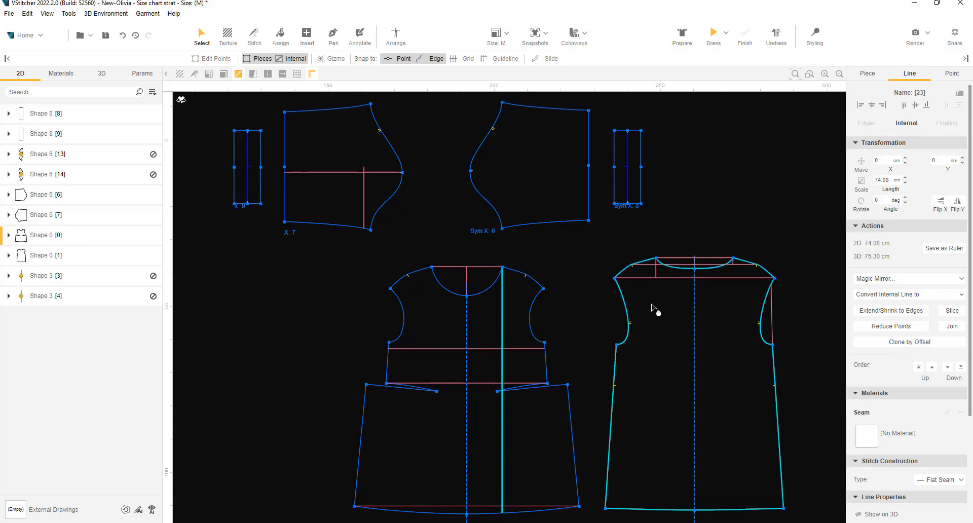
{"action": "left_click", "coordinate": [950, 248]}
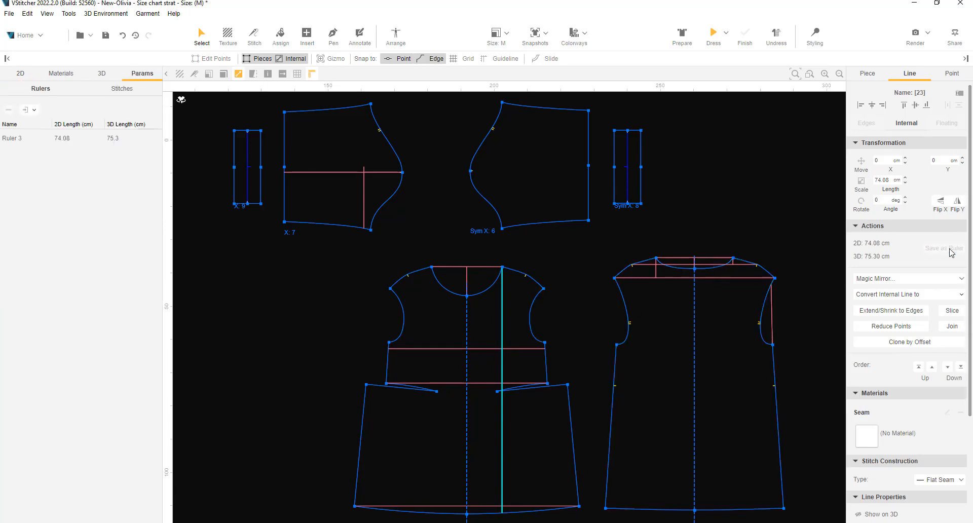
{"action": "left_click", "coordinate": [28, 138]}
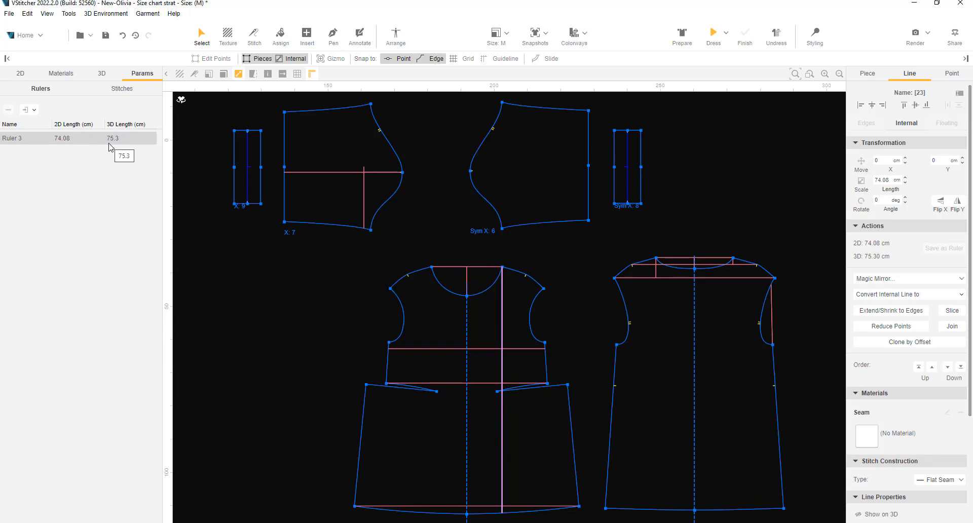
{"action": "double_click", "coordinate": [12, 142]}
{"action": "type", "text": "Body Length"}
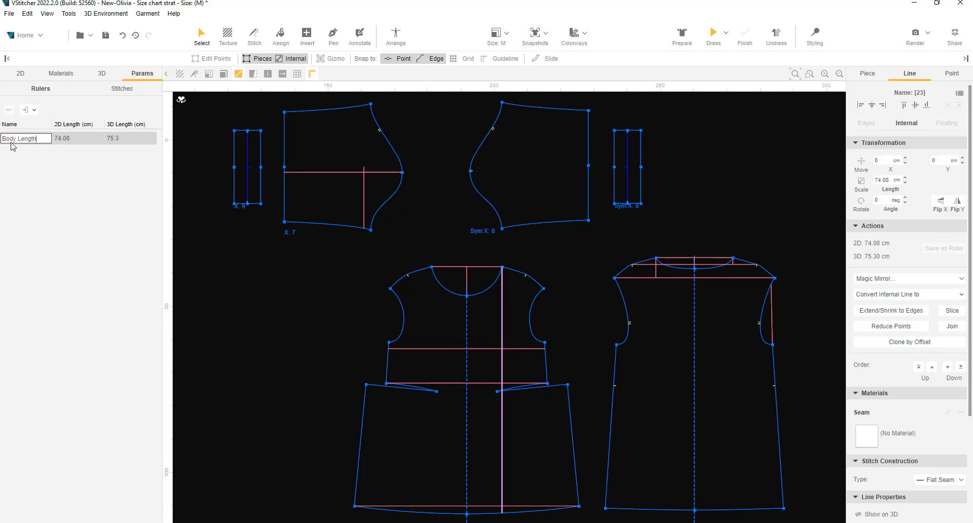
Save the horizontal bust line below the front piece's armholes as a ruler named "Bust wudth".
{"action": "key", "text": "Return"}
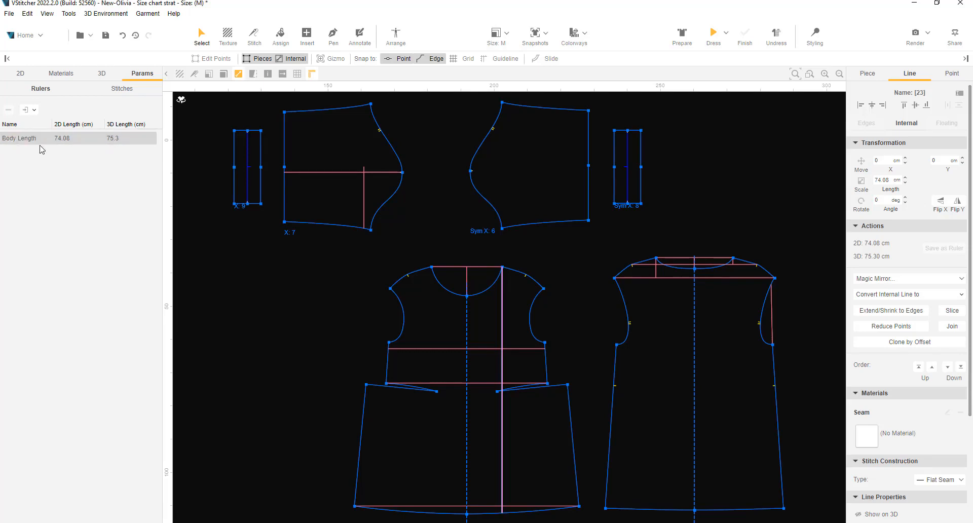
{"action": "left_click", "coordinate": [420, 349]}
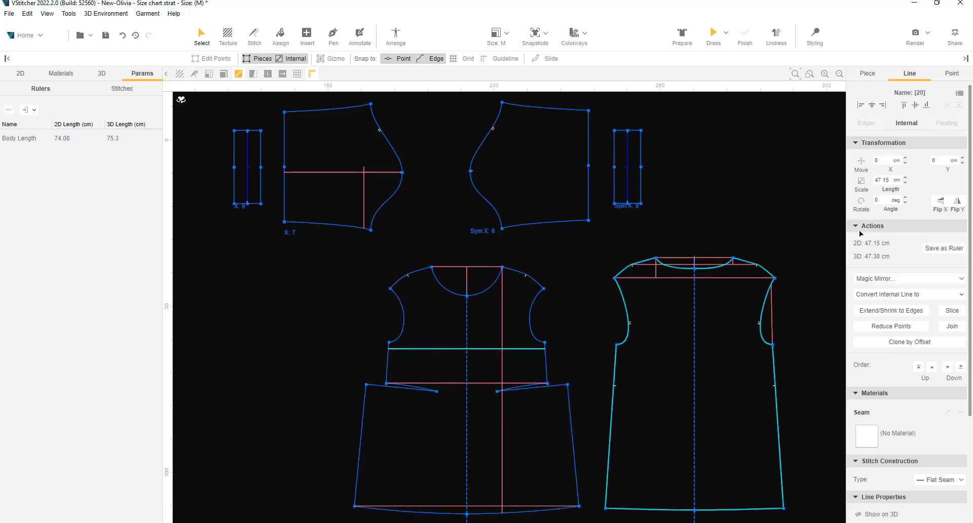
{"action": "left_click", "coordinate": [946, 250]}
{"action": "double_click", "coordinate": [20, 138]}
{"action": "type", "text": "Bust width"}
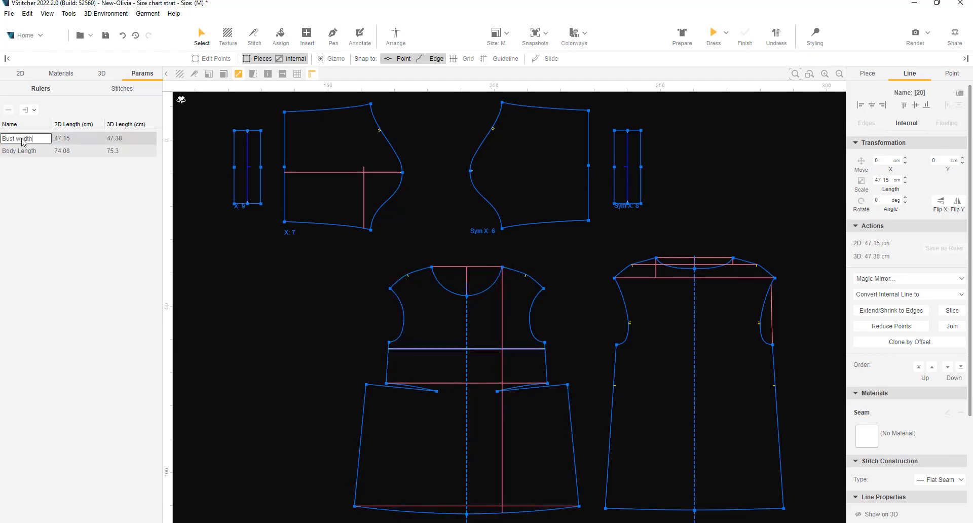
{"action": "key", "text": "Return"}
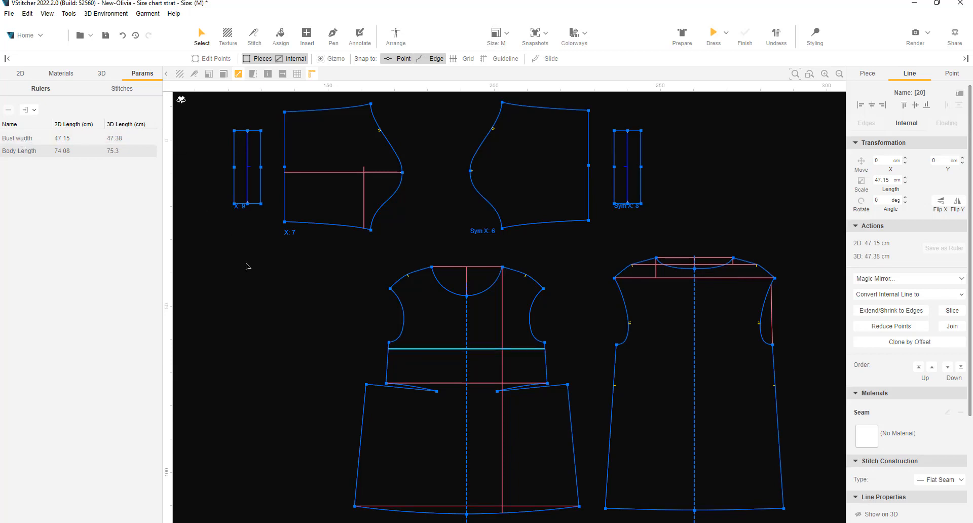
Save the front piece's horizontal waist line as a ruler named "Waist width".
{"action": "left_click", "coordinate": [426, 383]}
{"action": "left_click", "coordinate": [944, 248]}
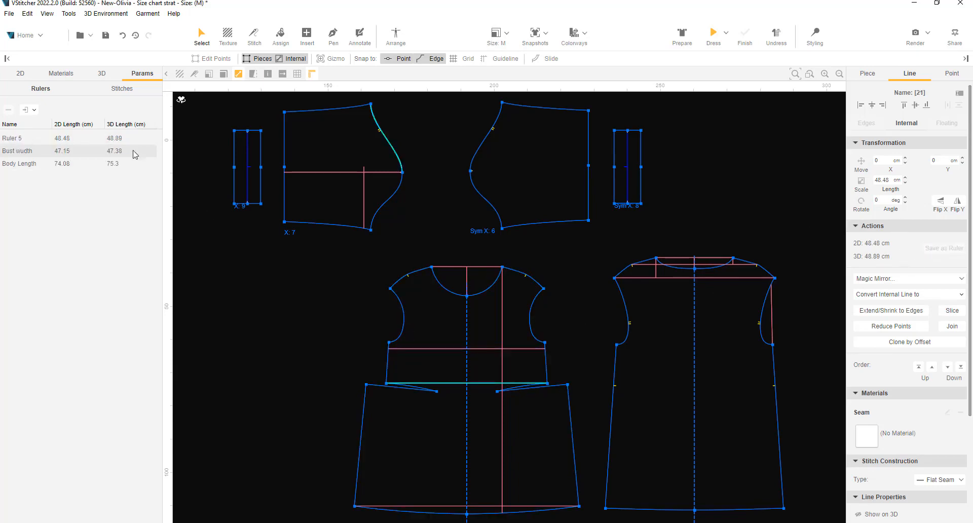
{"action": "double_click", "coordinate": [21, 138]}
{"action": "type", "text": "Waist width"}
{"action": "key", "text": "Return"}
Save the horizontal line at the front piece's hem as a ruler named "Front Hem width".
{"action": "left_click", "coordinate": [436, 506]}
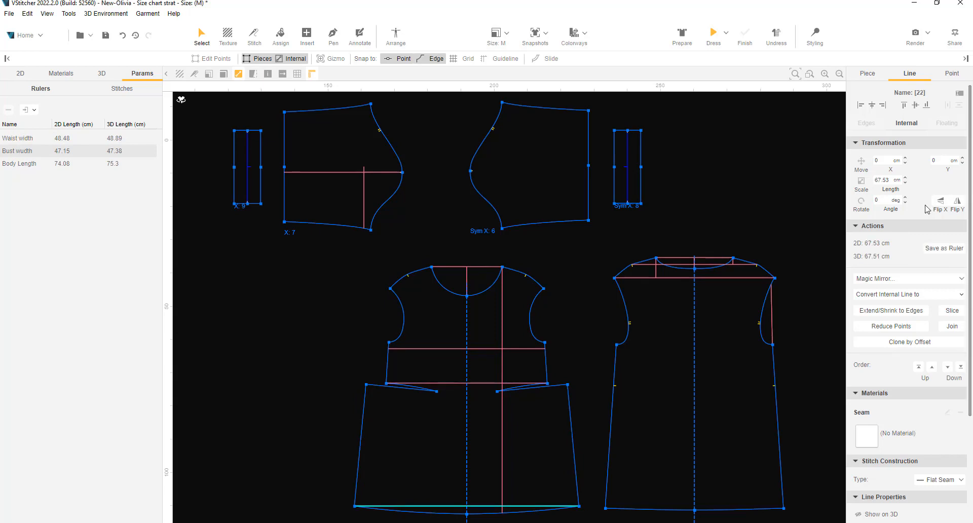
{"action": "left_click", "coordinate": [944, 249]}
{"action": "double_click", "coordinate": [26, 139]}
{"action": "type", "text": "Front Hem widt"}
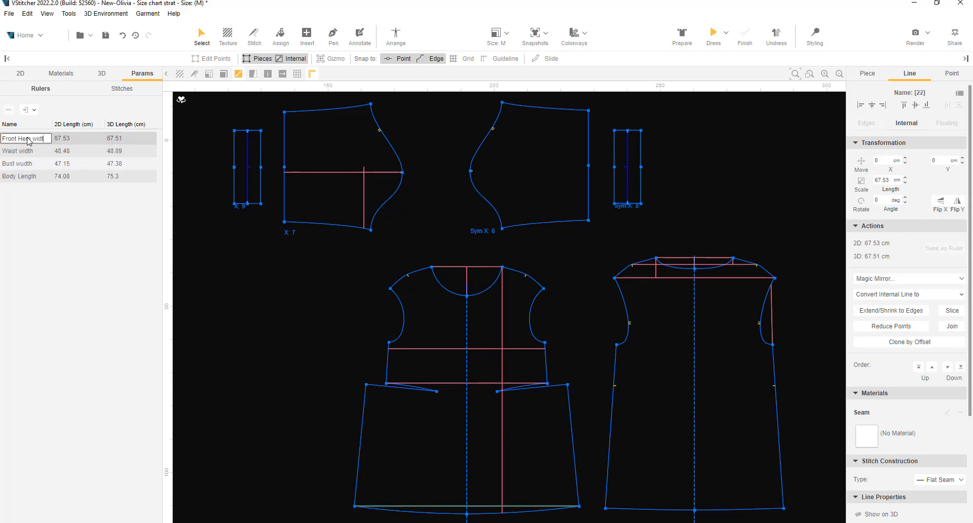
{"action": "type", "text": "h"}
Save both hem edges of the back piece as one ruler and name it "Back hem width".
{"action": "left_click", "coordinate": [662, 510]}
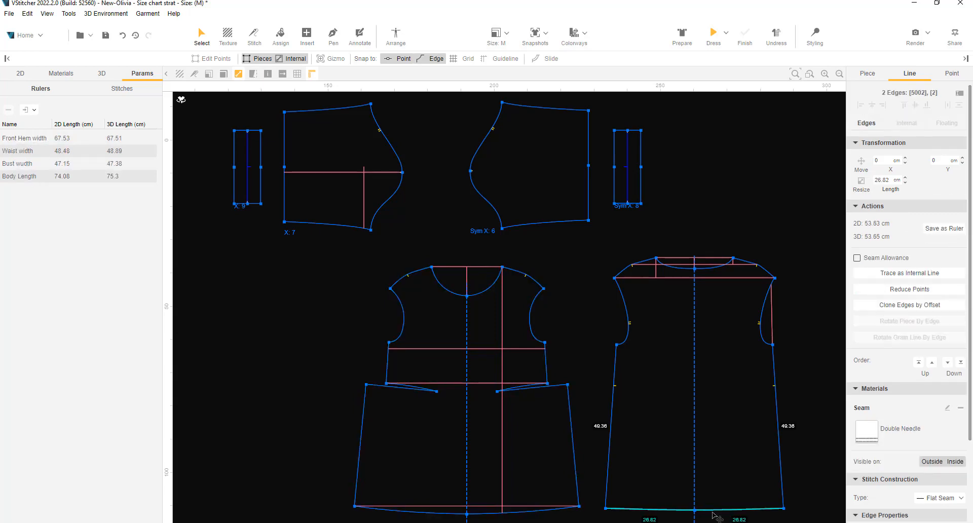
{"action": "left_click", "coordinate": [943, 228]}
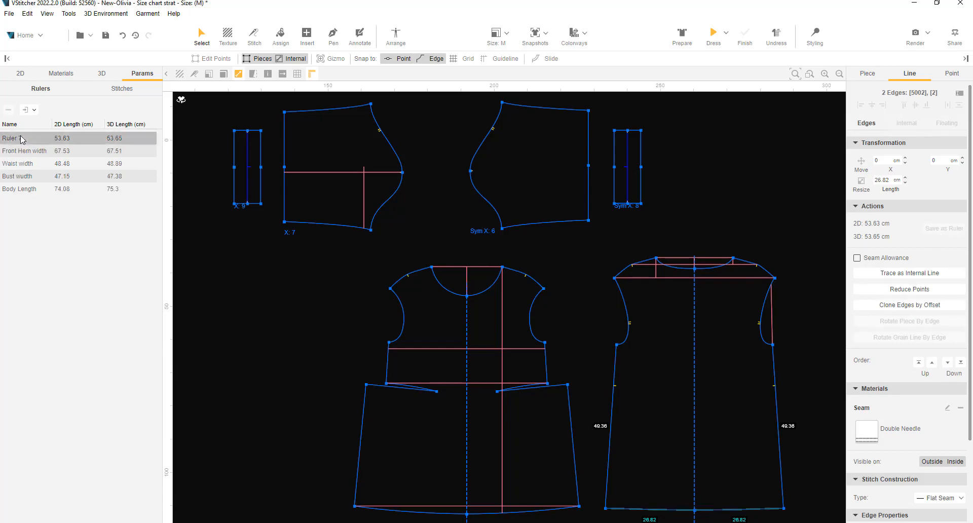
{"action": "double_click", "coordinate": [21, 138]}
{"action": "type", "text": "Back Hem width"}
{"action": "key", "text": "Return"}
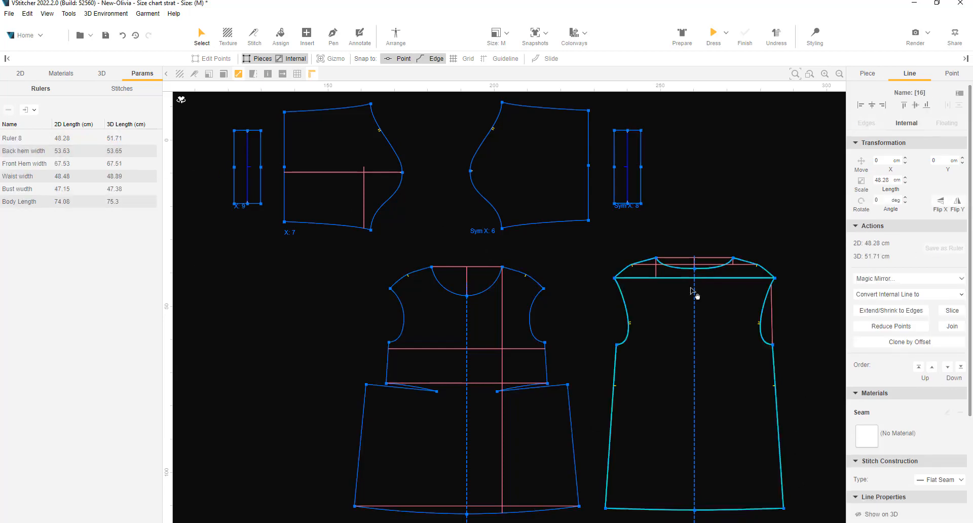
Rename the ruler of the back piece's line between the outer shoulder points as "Across Shoulder width".
{"action": "scroll", "coordinate": [696, 291], "scroll_direction": "up", "scroll_amount": 4}
{"action": "middle_click_drag", "start_coordinate": [696, 307], "coordinate": [471, 306]}
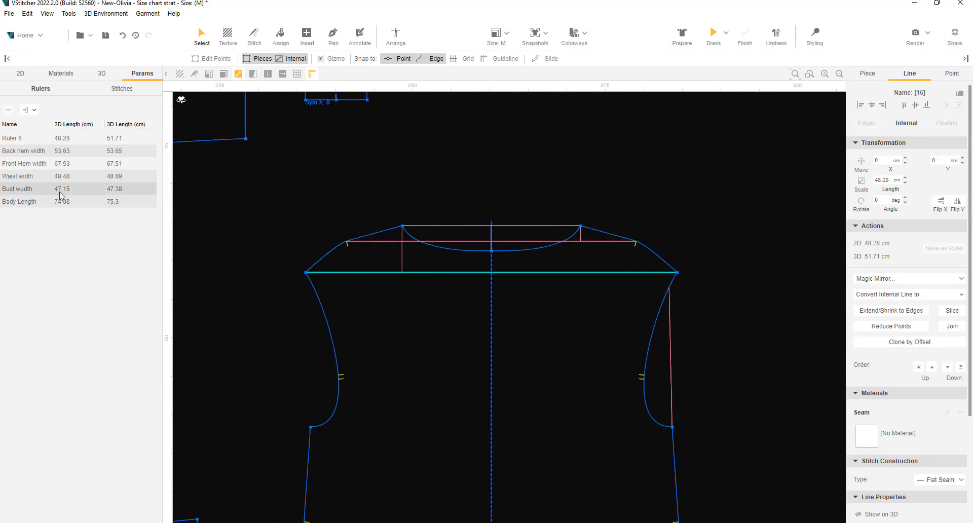
{"action": "double_click", "coordinate": [11, 139]}
{"action": "type", "text": "Across shoulde"}
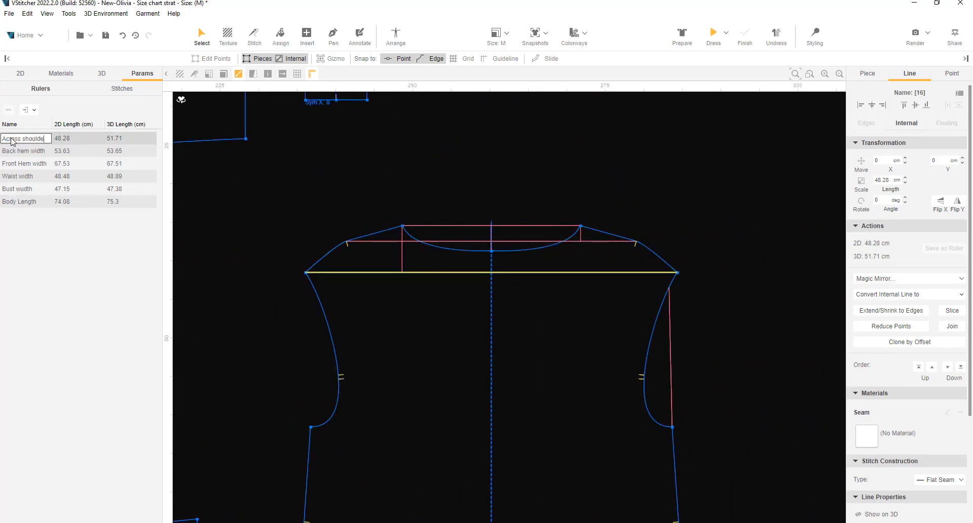
{"action": "type", "text": "r width"}
{"action": "key", "text": "Return"}
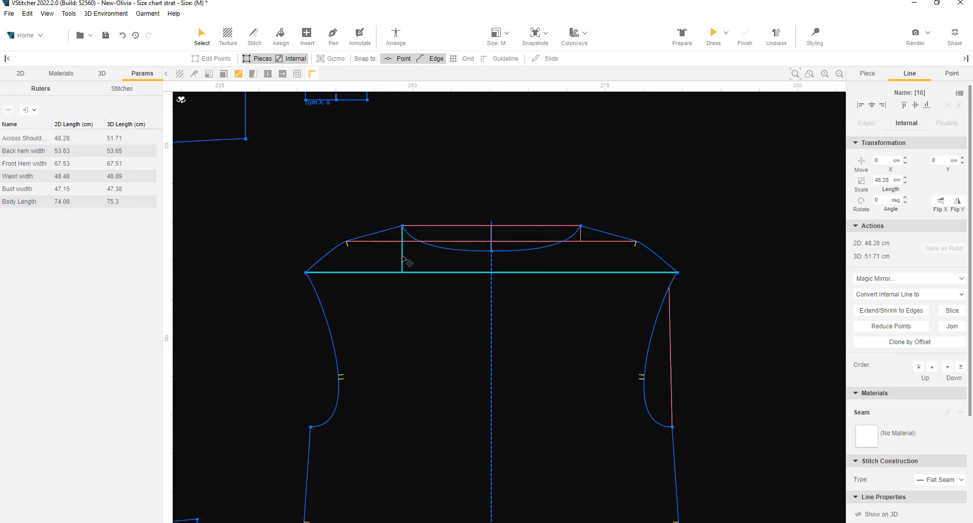
Save the back piece's vertical line from neck point to across-shoulder line as a ruler named "Shoulder slope".
{"action": "left_click", "coordinate": [402, 260]}
{"action": "left_click", "coordinate": [946, 250]}
{"action": "double_click", "coordinate": [12, 139]}
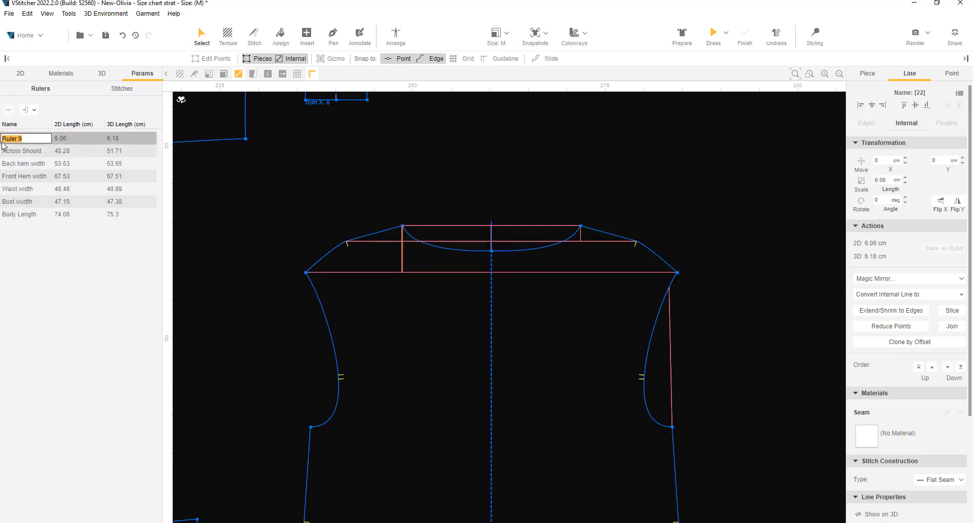
{"action": "type", "text": "Shoulde"}
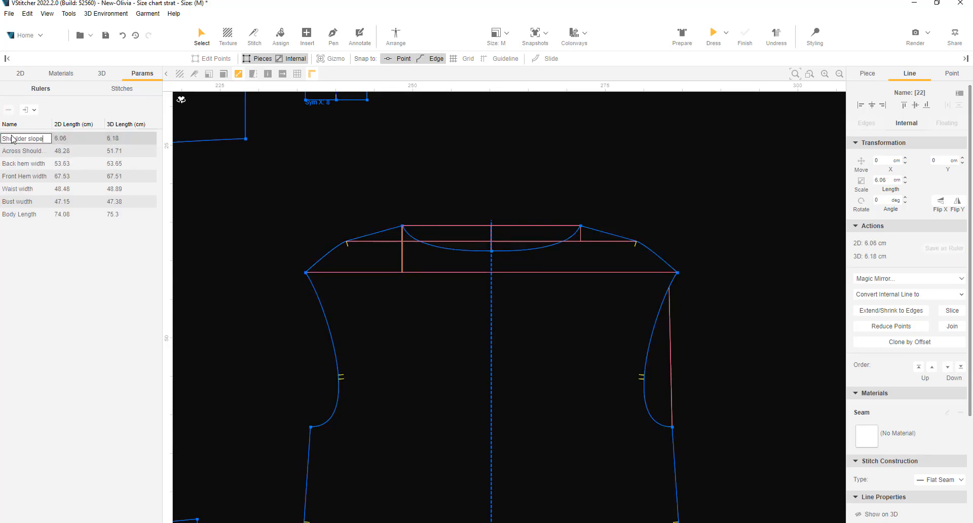
{"action": "key", "text": "Return"}
Save the horizontal line between the back piece's shoulder notches as a ruler named "Natural shoulder width".
{"action": "left_click", "coordinate": [398, 242]}
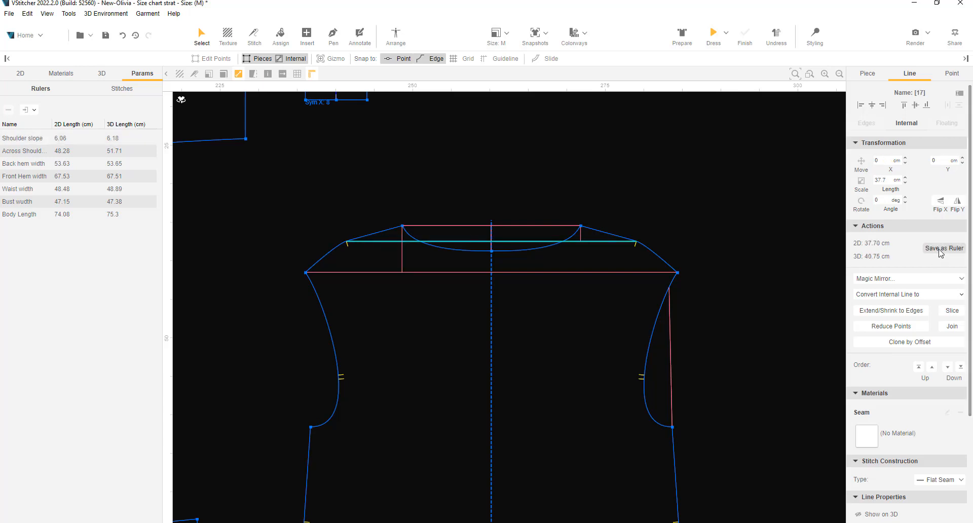
{"action": "left_click", "coordinate": [941, 250]}
{"action": "type", "text": "Natural s"}
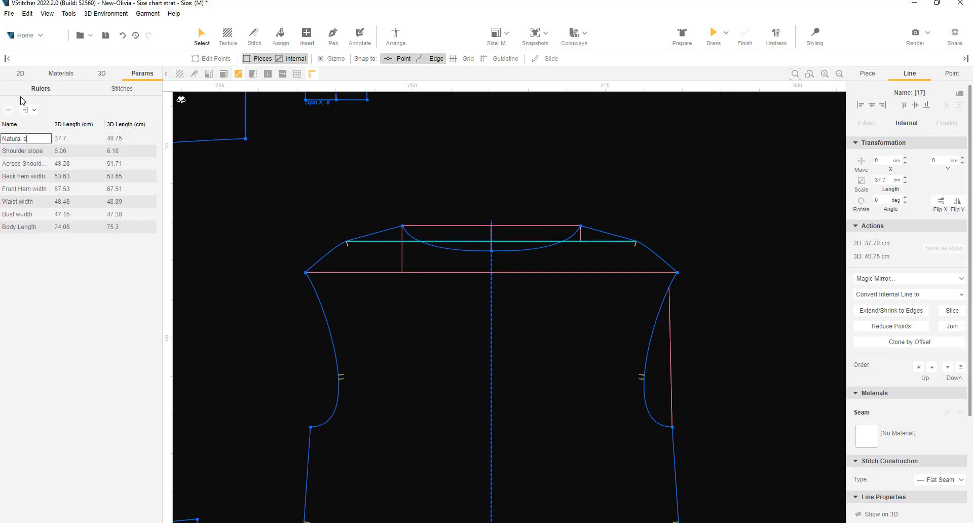
{"action": "type", "text": "houlder width"}
{"action": "key", "text": "Return"}
Save the short vertical line from the back neck point to the shoulder-notch line as a ruler named "Natural shoulder".
{"action": "left_click", "coordinate": [581, 235]}
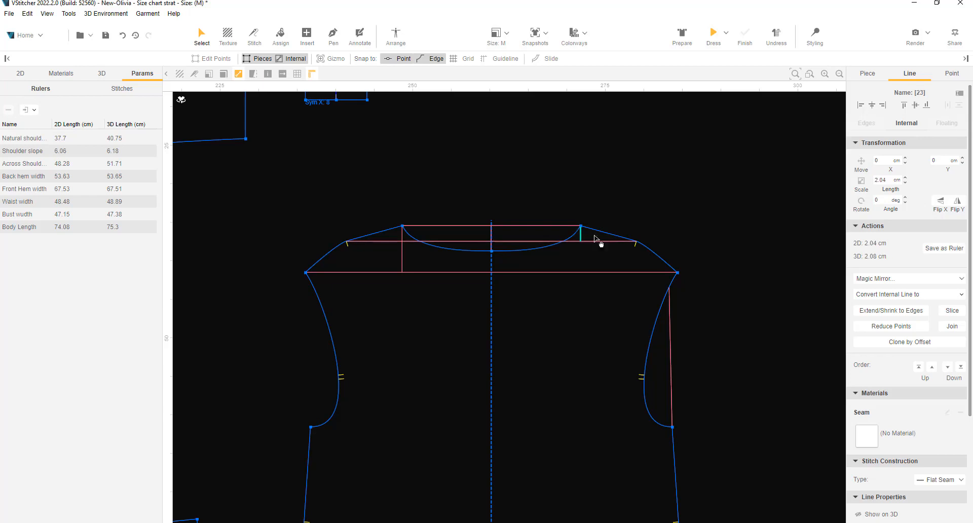
{"action": "left_click", "coordinate": [941, 248]}
{"action": "double_click", "coordinate": [16, 138]}
{"action": "type", "text": "Natural shoulder"}
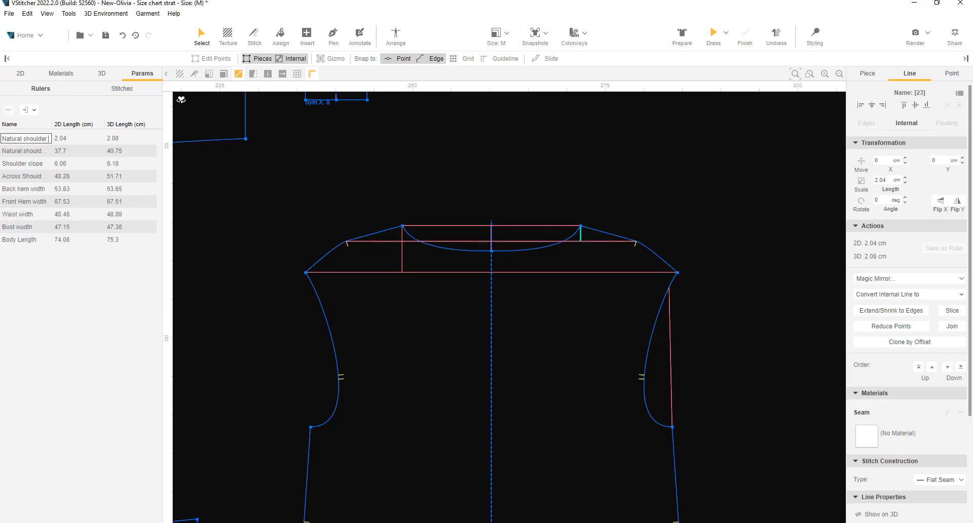
{"action": "key", "text": "Return"}
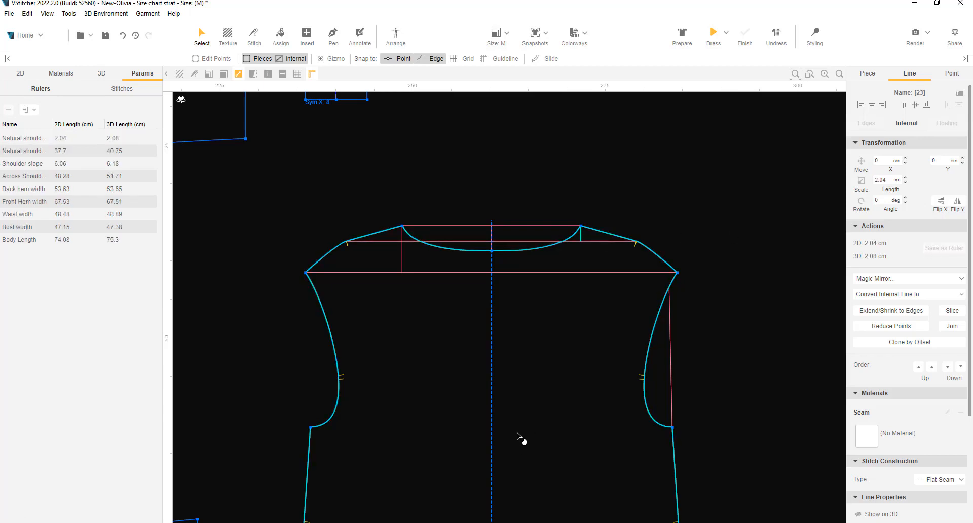
Save the near-vertical line at the back piece's armhole as a ruler named "Armhole drop".
{"action": "left_click", "coordinate": [671, 356]}
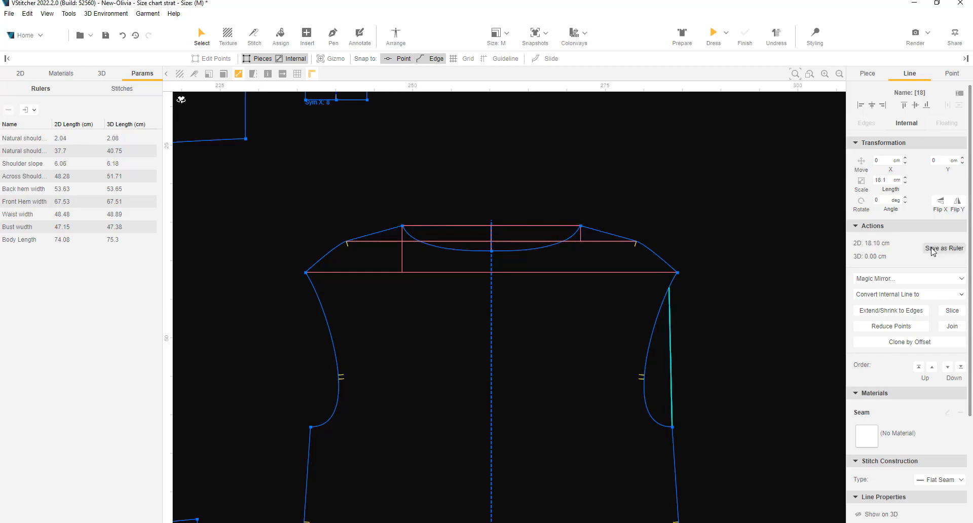
{"action": "left_click", "coordinate": [944, 248]}
{"action": "double_click", "coordinate": [15, 138]}
{"action": "type", "text": "Armho"}
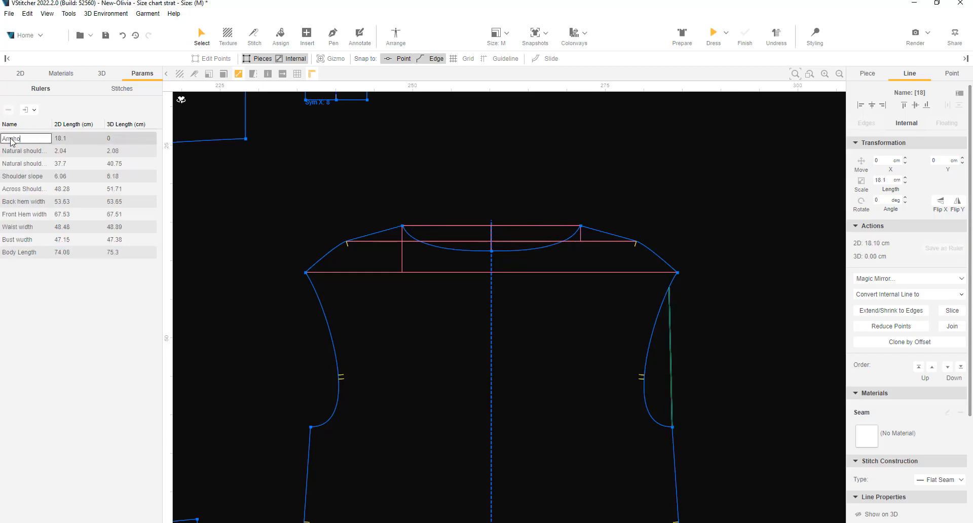
{"action": "type", "text": "le drop"}
{"action": "key", "text": "Return"}
Save the horizontal line between the back piece's neck points as a ruler named "Neck width".
{"action": "left_click", "coordinate": [457, 226]}
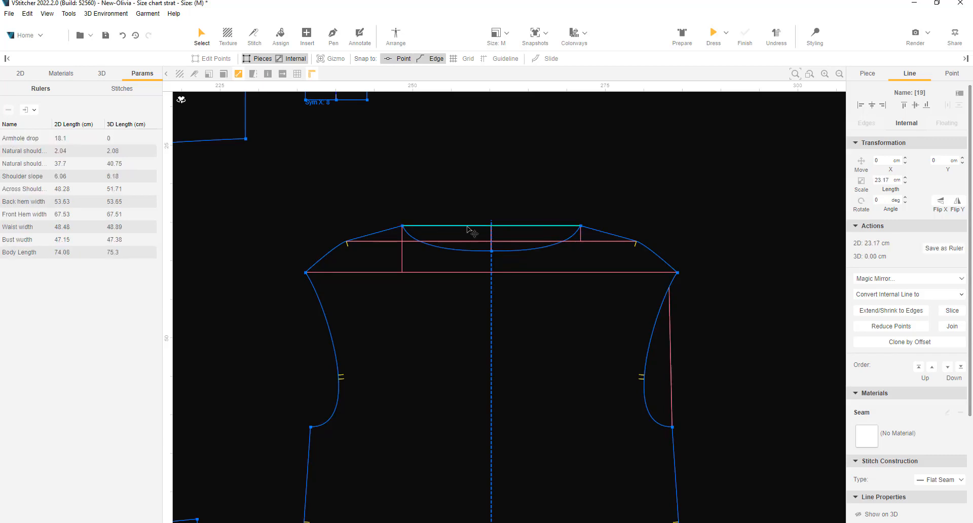
{"action": "left_click", "coordinate": [945, 248]}
{"action": "double_click", "coordinate": [16, 139]}
{"action": "type", "text": "Neck wid"}
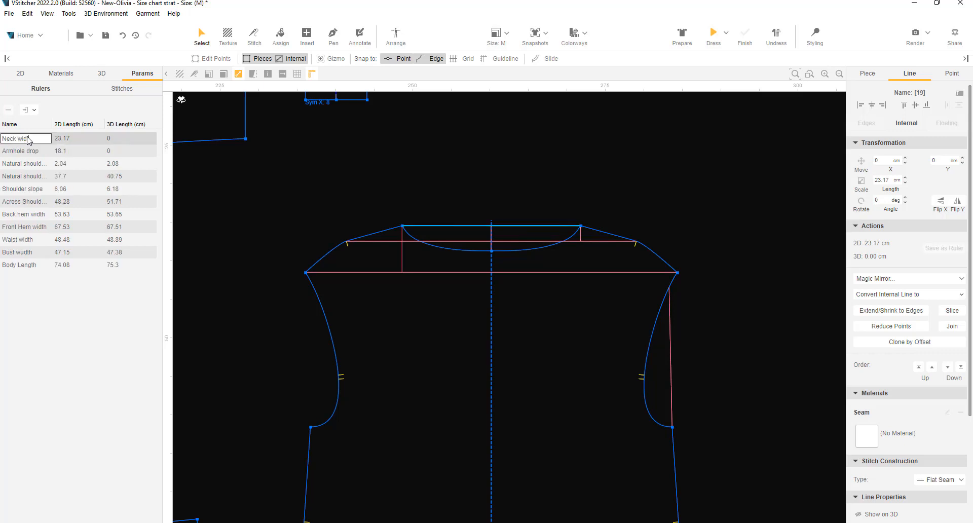
{"action": "type", "text": "th"}
{"action": "key", "text": "Return"}
Save the vertical center line at the back neckline as a ruler named "Back neck drop".
{"action": "left_click", "coordinate": [491, 238]}
{"action": "left_click", "coordinate": [945, 248]}
{"action": "double_click", "coordinate": [16, 138]}
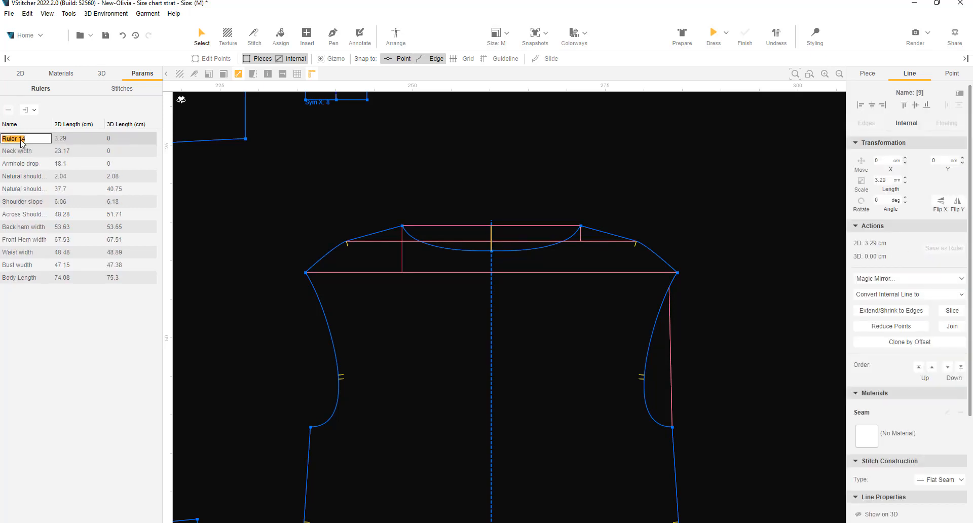
{"action": "type", "text": "Back neck drop"}
{"action": "key", "text": "Return"}
Save the vertical center line inside the front neckline as a ruler named "Front neck drop".
{"action": "scroll", "coordinate": [369, 298], "scroll_direction": "down", "scroll_amount": 3}
{"action": "middle_click_drag", "start_coordinate": [361, 297], "coordinate": [639, 292]}
{"action": "left_click", "coordinate": [397, 285]}
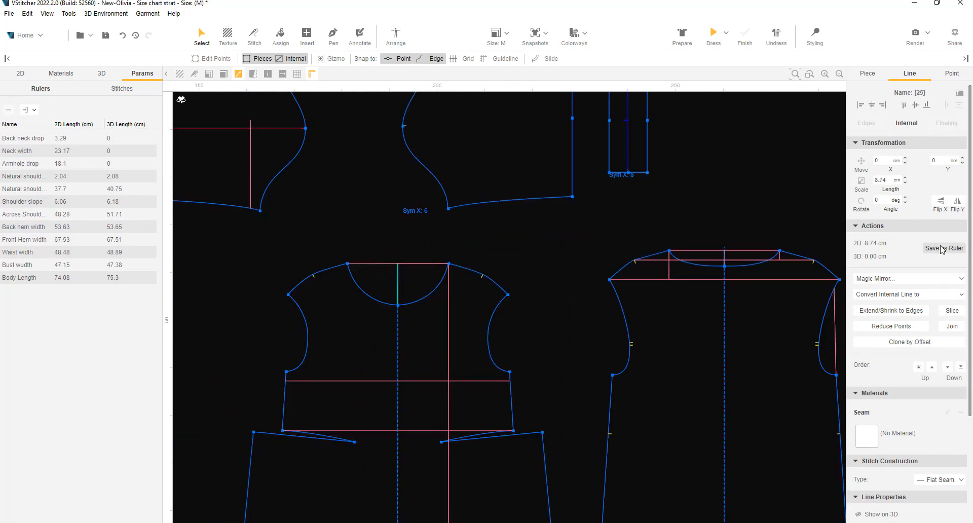
{"action": "left_click", "coordinate": [944, 248]}
{"action": "type", "text": "Front neck drop"}
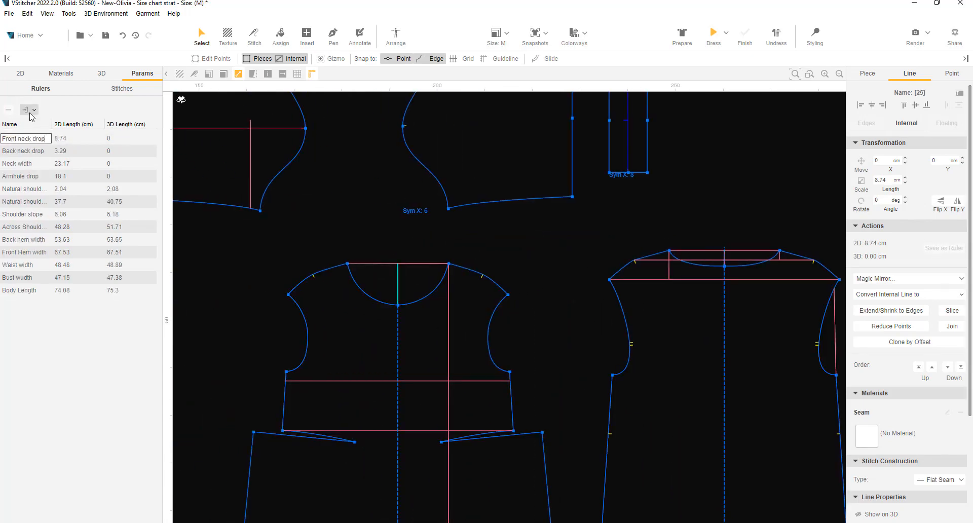
{"action": "key", "text": "Return"}
Save sleeve 7's horizontal line together with a 4 cm short edge of cuff 9 as a ruler named "Sleeve length".
{"action": "middle_click_drag", "start_coordinate": [380, 224], "coordinate": [590, 360]}
{"action": "scroll", "coordinate": [527, 359], "scroll_direction": "up", "scroll_amount": 2}
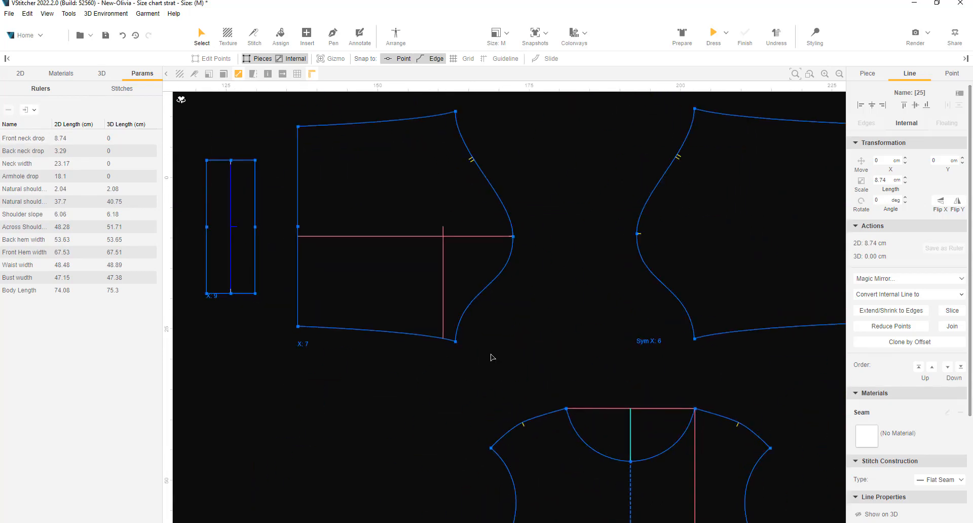
{"action": "left_click", "coordinate": [365, 236]}
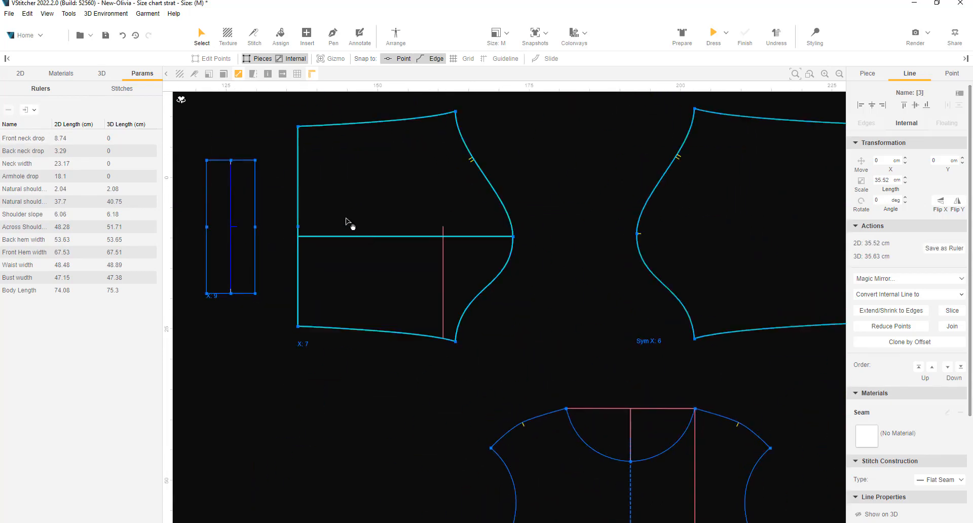
{"action": "left_click", "coordinate": [249, 161], "text": "shift"}
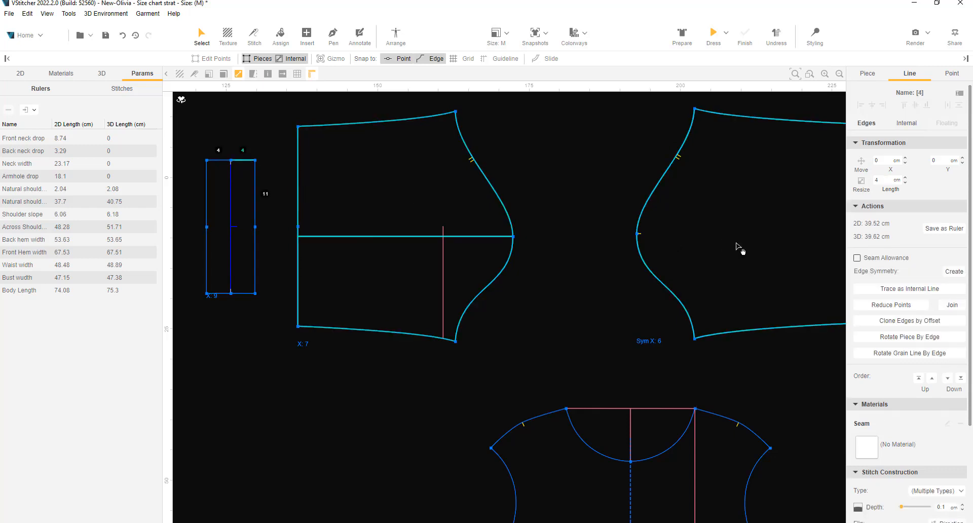
{"action": "left_click", "coordinate": [945, 229]}
{"action": "type", "text": "Sleeve length"}
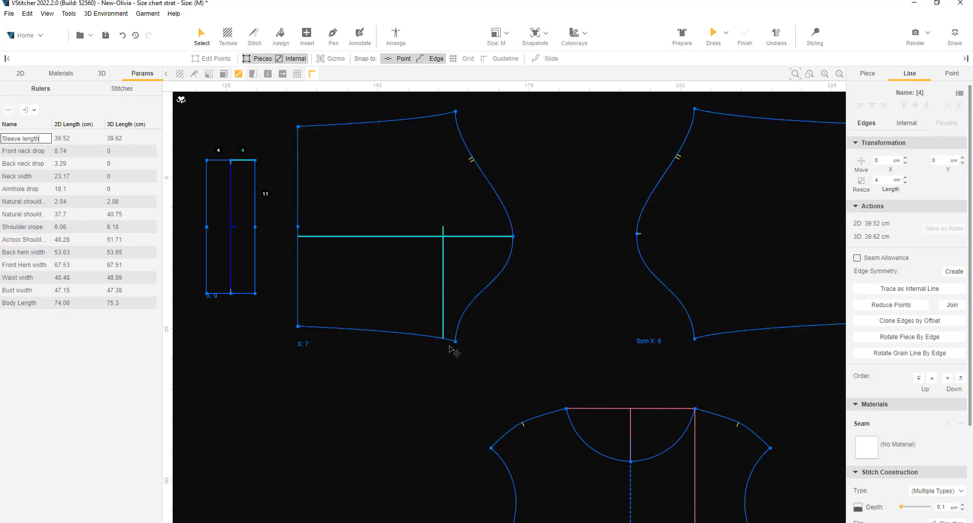
Save sleeve 7's vertical line as a ruler named "Bicep width".
{"action": "left_click", "coordinate": [444, 284]}
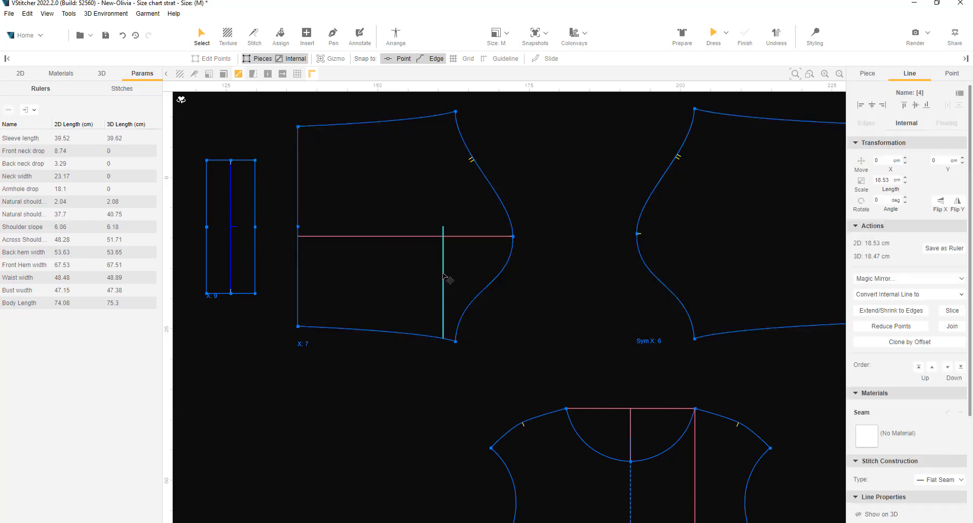
{"action": "left_click", "coordinate": [945, 248]}
{"action": "type", "text": "Bicep width"}
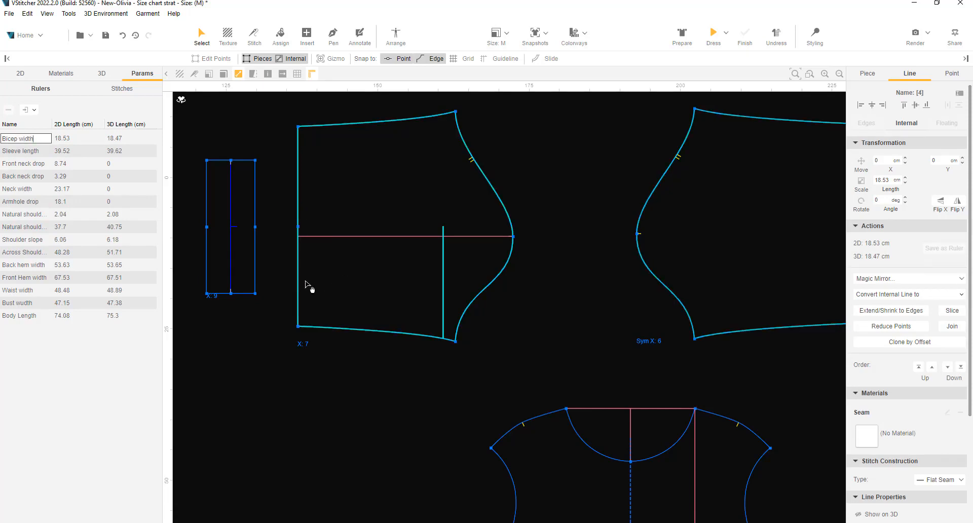
{"action": "key", "text": "Return"}
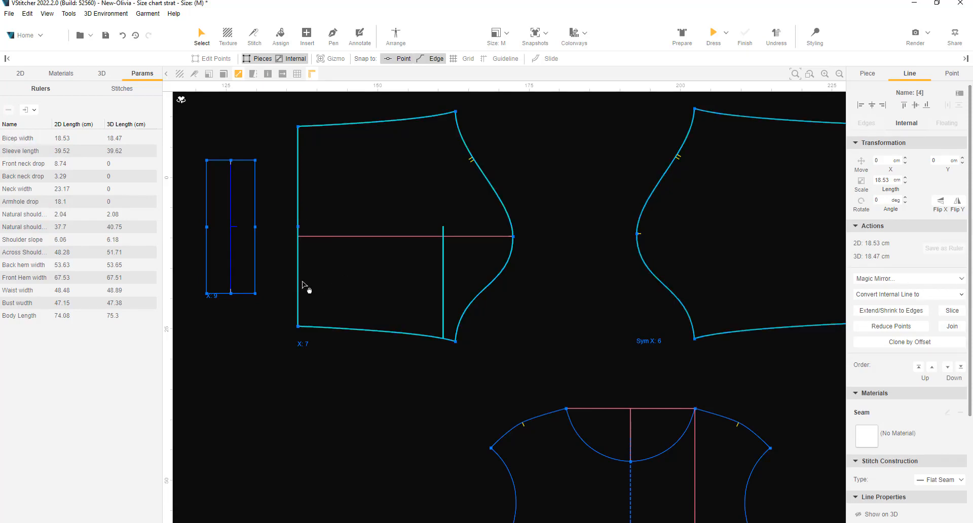
Save the upper half of cuff 9's long edge nearest sleeve 7 as a ruler named "Sleeve opening".
{"action": "left_click", "coordinate": [256, 202]}
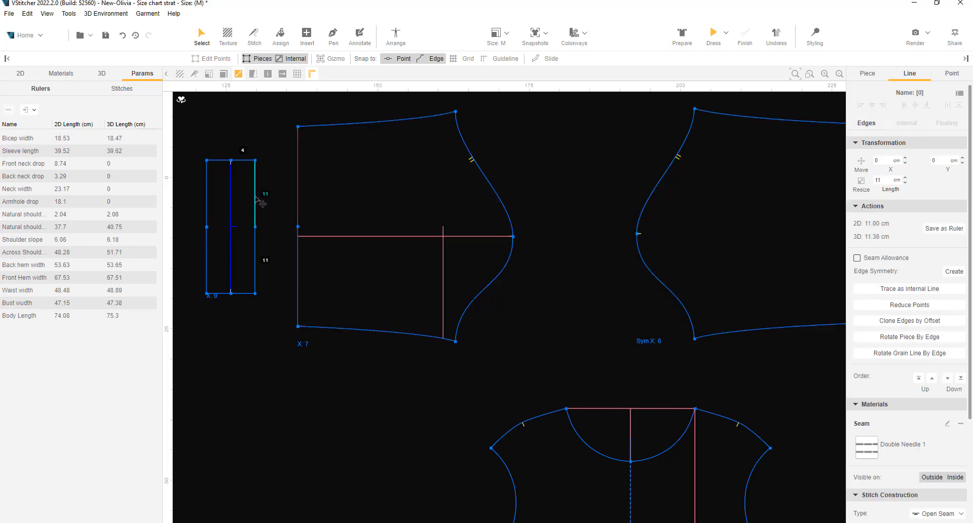
{"action": "left_click", "coordinate": [944, 229]}
{"action": "double_click", "coordinate": [16, 139]}
{"action": "type", "text": "Sleeve opening"}
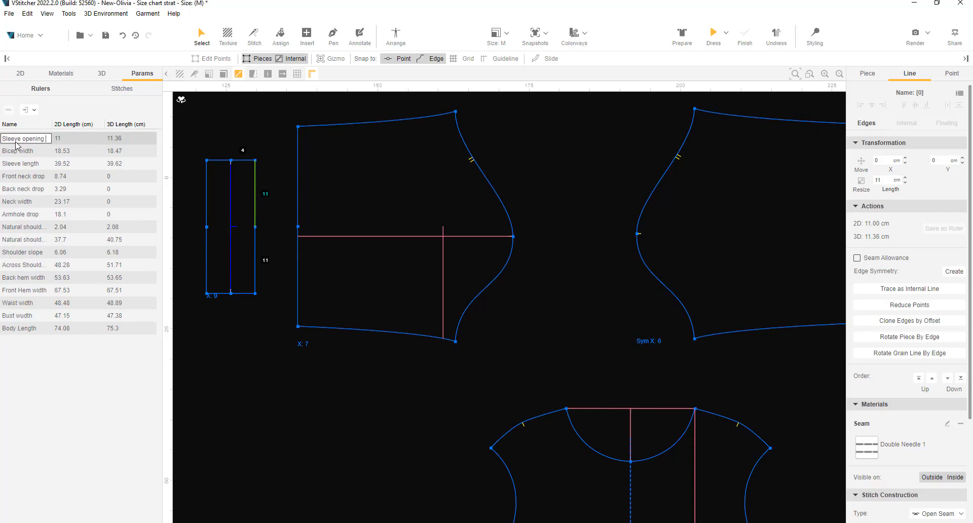
{"action": "left_click", "coordinate": [337, 473]}
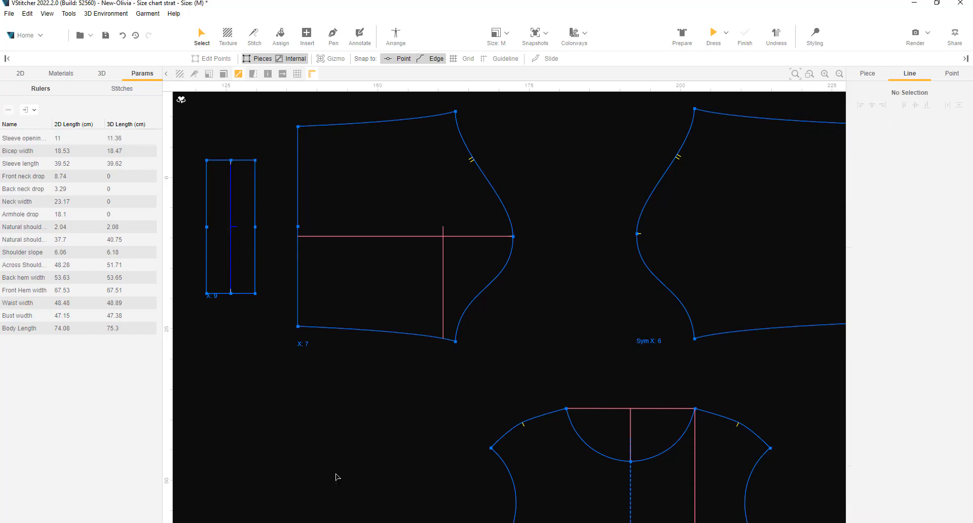
Save the skirt-side edge of the front piece's left waist slit as a ruler named "Waist gathering".
{"action": "scroll", "coordinate": [335, 446], "scroll_direction": "down", "scroll_amount": 5}
{"action": "scroll", "coordinate": [327, 363], "scroll_direction": "up", "scroll_amount": 5}
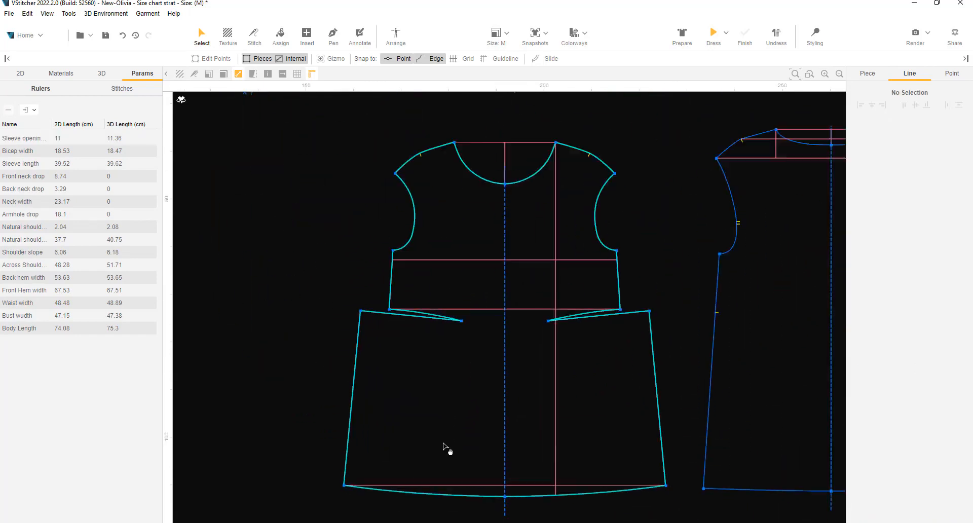
{"action": "left_click", "coordinate": [421, 297]}
{"action": "left_click", "coordinate": [944, 228]}
{"action": "double_click", "coordinate": [13, 138]}
{"action": "type", "text": "Waist gathering"}
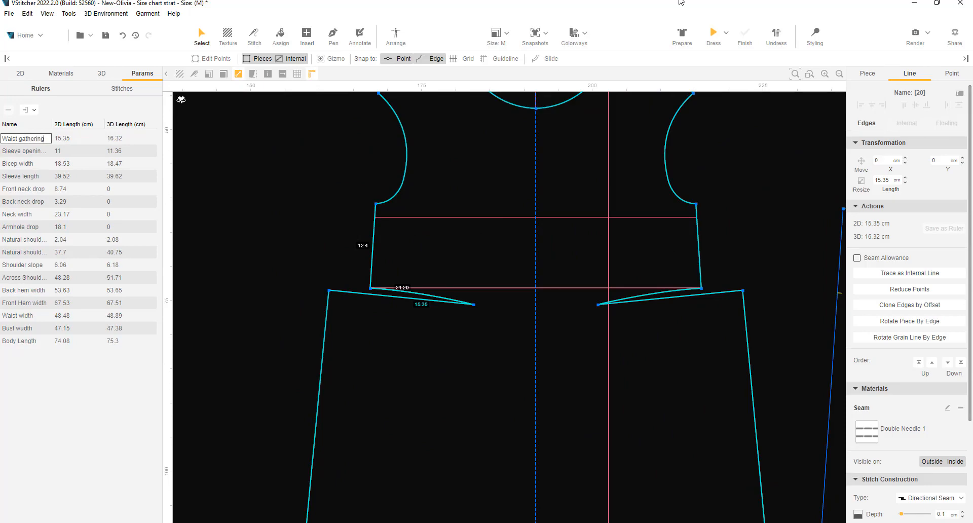
{"action": "left_click", "coordinate": [301, 233]}
Check the front bust line on the 3D garment from the side and move it up to the underarm points.
{"action": "scroll", "coordinate": [301, 232], "scroll_direction": "down", "scroll_amount": 3}
{"action": "middle_click_drag", "start_coordinate": [292, 238], "coordinate": [275, 362]}
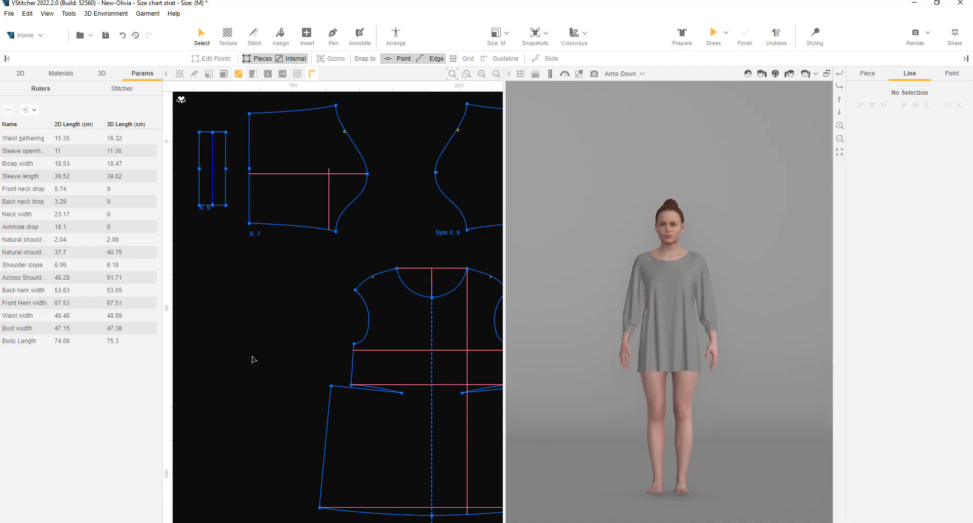
{"action": "left_click", "coordinate": [386, 350]}
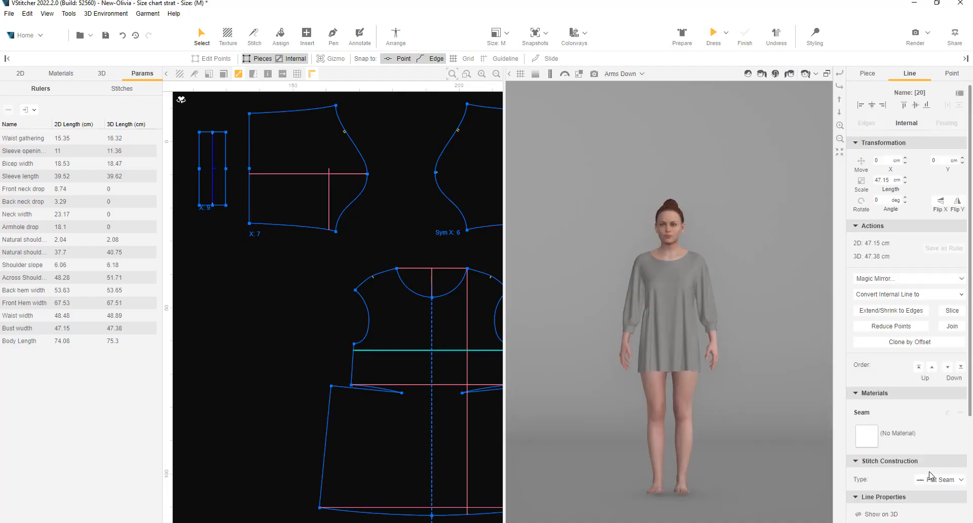
{"action": "scroll", "coordinate": [932, 476], "scroll_direction": "down", "scroll_amount": 3}
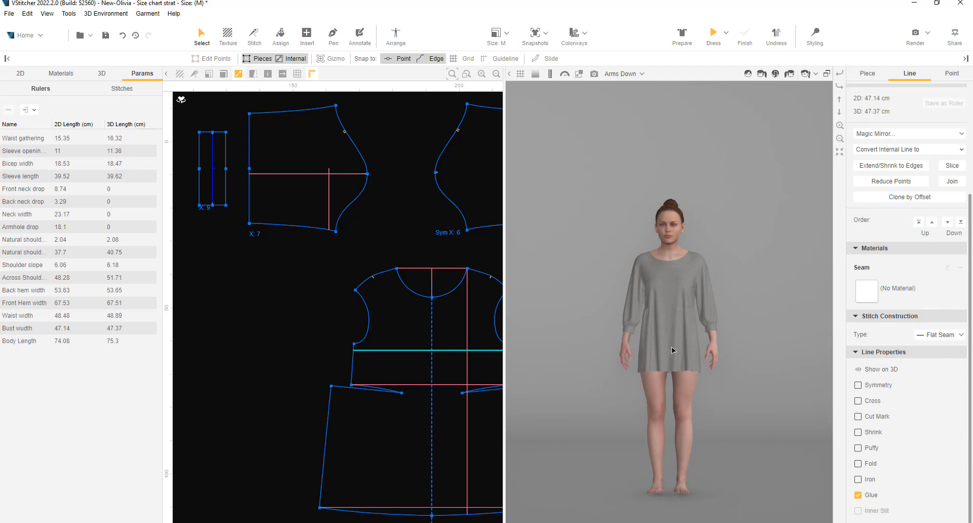
{"action": "scroll", "coordinate": [597, 302], "scroll_direction": "up", "scroll_amount": 4}
{"action": "left_click_drag", "start_coordinate": [535, 258], "coordinate": [635, 274]}
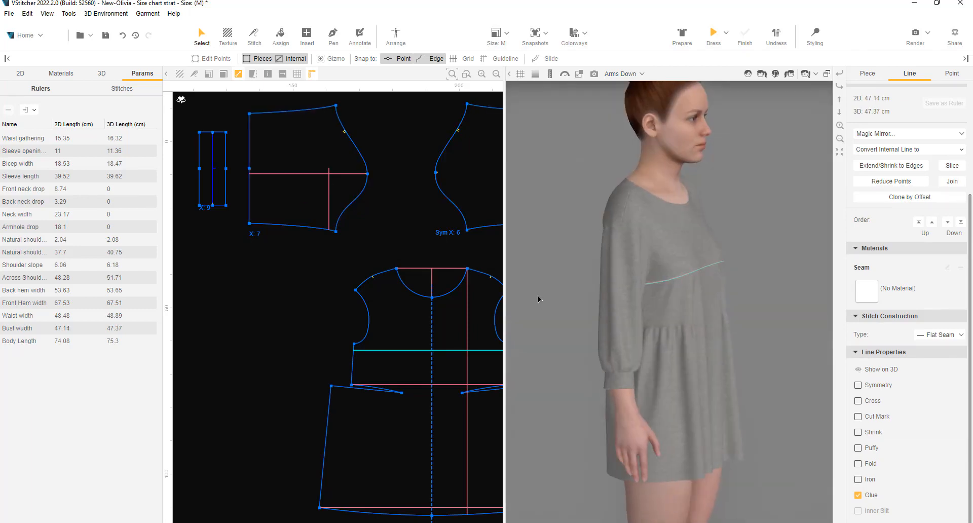
{"action": "scroll", "coordinate": [576, 283], "scroll_direction": "up", "scroll_amount": 3}
{"action": "scroll", "coordinate": [346, 362], "scroll_direction": "up", "scroll_amount": 2}
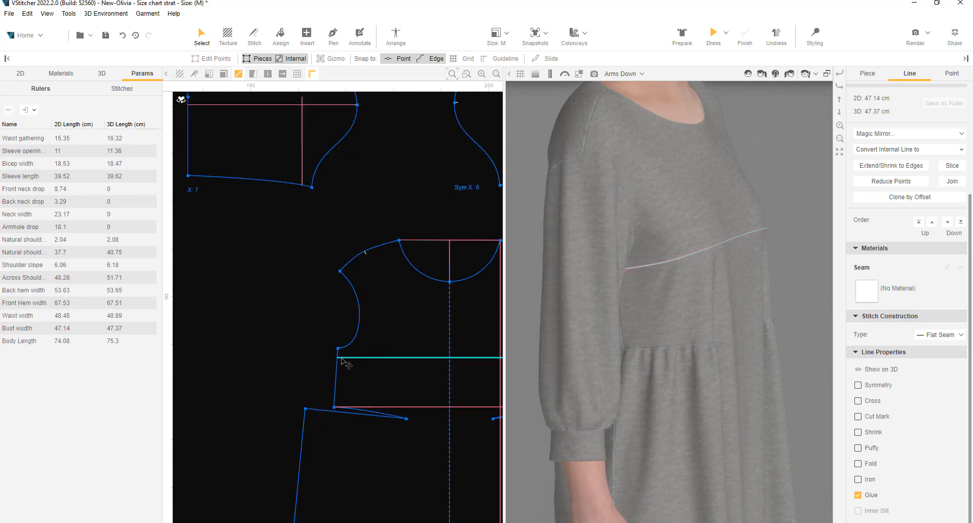
{"action": "left_click", "coordinate": [348, 363]}
{"action": "middle_click_drag", "start_coordinate": [353, 369], "coordinate": [269, 350]}
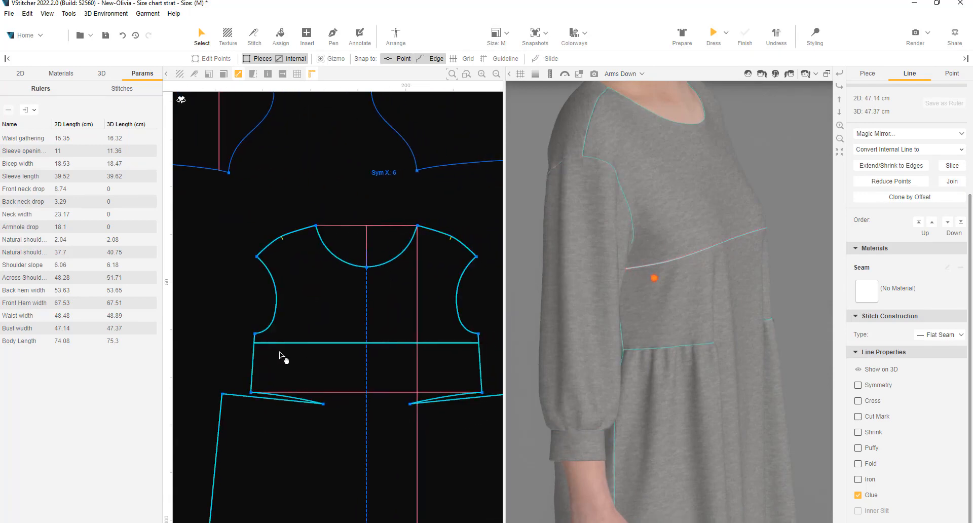
{"action": "left_click_drag", "start_coordinate": [263, 343], "coordinate": [258, 334]}
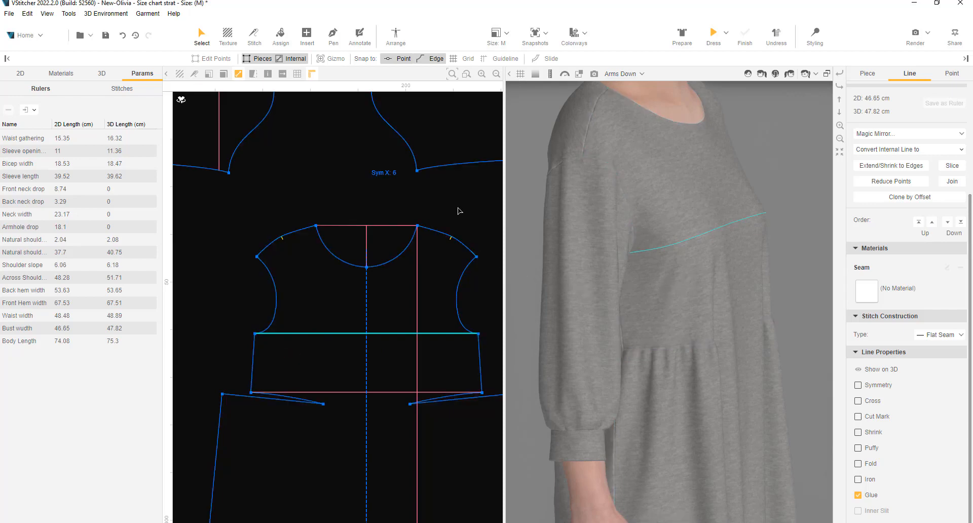
Group the front piece's six measurement lines: neck width, neck drop, body length, bust, waist and hem.
{"action": "key", "text": "2"}
{"action": "scroll", "coordinate": [469, 230], "scroll_direction": "down", "scroll_amount": 3}
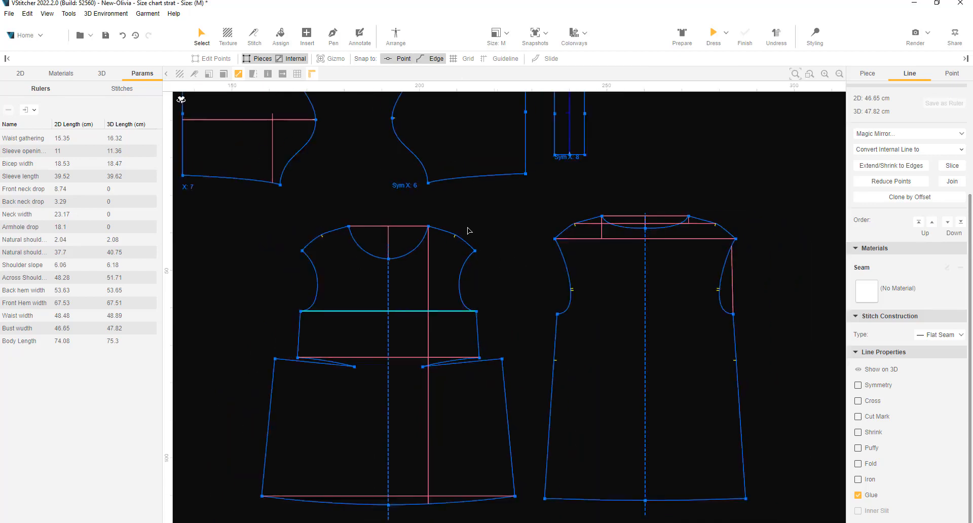
{"action": "scroll", "coordinate": [499, 264], "scroll_direction": "down", "scroll_amount": 2}
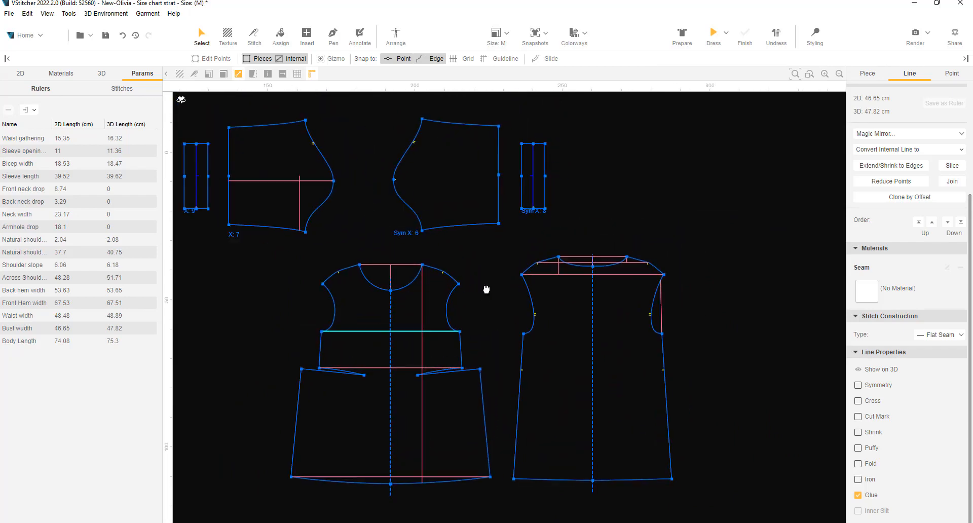
{"action": "middle_click_drag", "start_coordinate": [487, 289], "coordinate": [501, 291]}
{"action": "left_click", "coordinate": [502, 282]}
{"action": "left_click", "coordinate": [392, 267]}
{"action": "left_click", "coordinate": [404, 279], "text": "shift"}
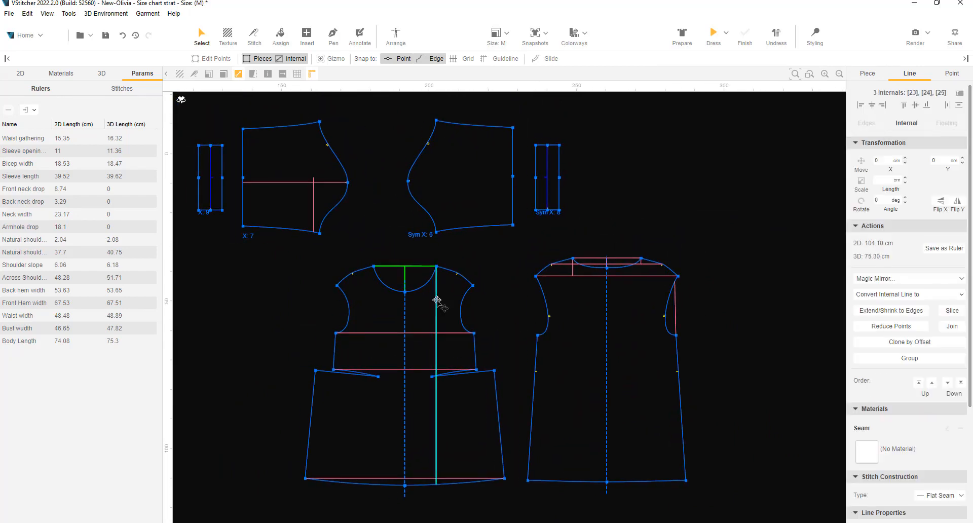
{"action": "left_click", "coordinate": [436, 298], "text": "shift"}
{"action": "left_click", "coordinate": [408, 333], "text": "shift"}
{"action": "left_click", "coordinate": [422, 370], "text": "shift"}
{"action": "left_click", "coordinate": [415, 478], "text": "shift"}
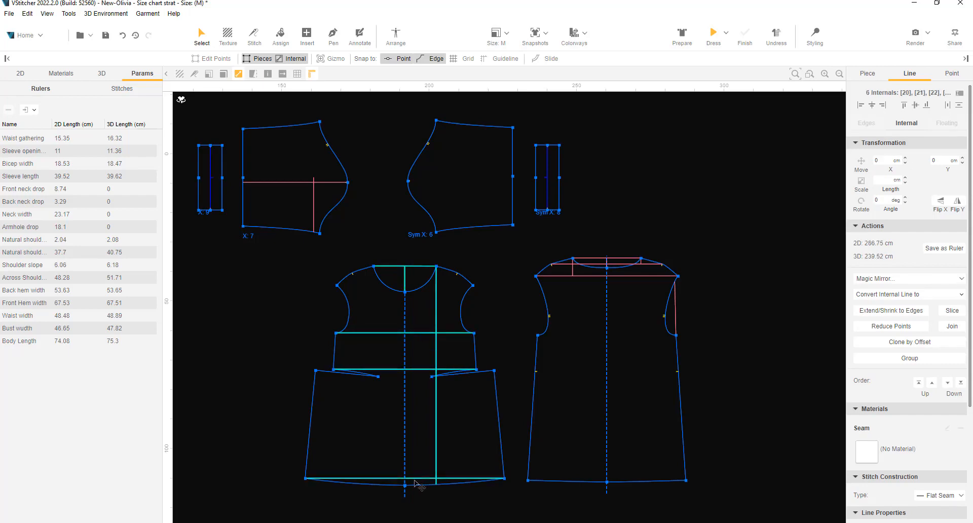
{"action": "right_click", "coordinate": [415, 479]}
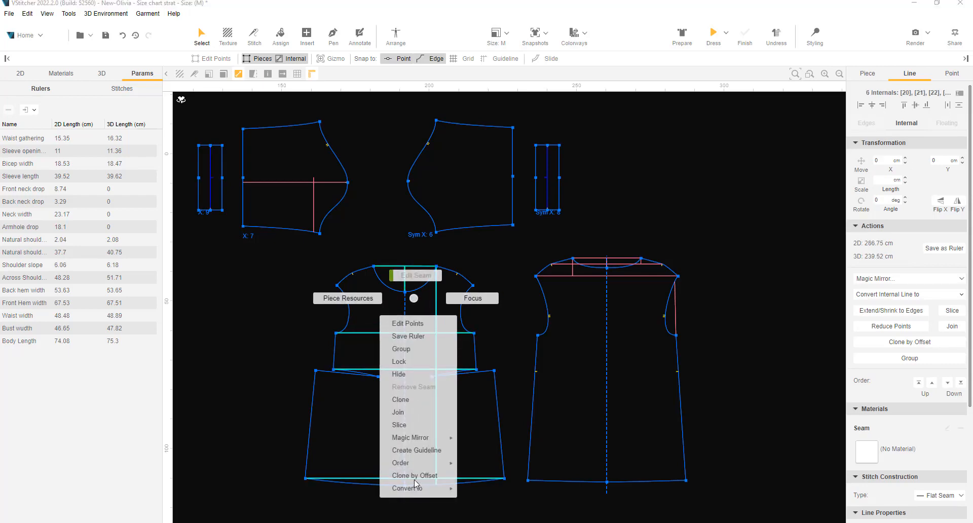
{"action": "left_click", "coordinate": [406, 348]}
Rename the front piece's new line group as "Measure lines".
{"action": "left_click", "coordinate": [23, 74]}
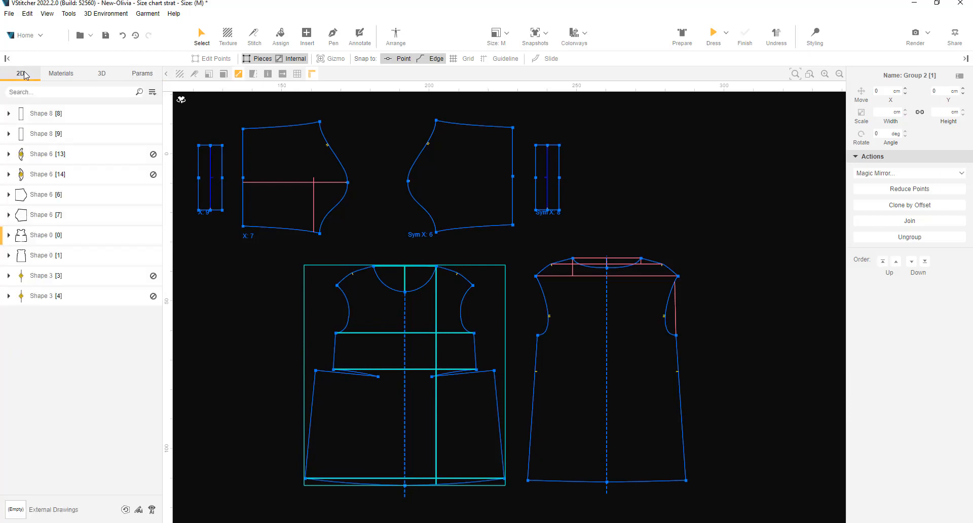
{"action": "left_click", "coordinate": [8, 235]}
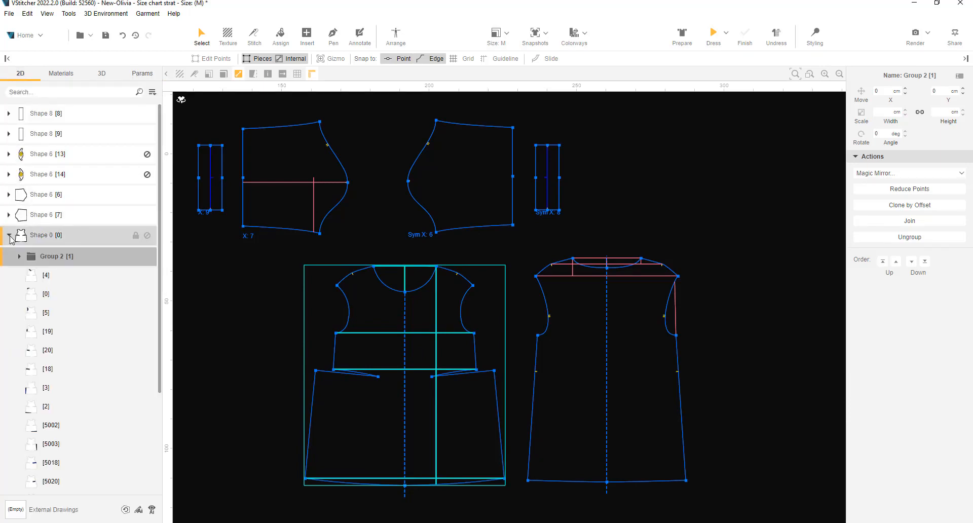
{"action": "double_click", "coordinate": [53, 259]}
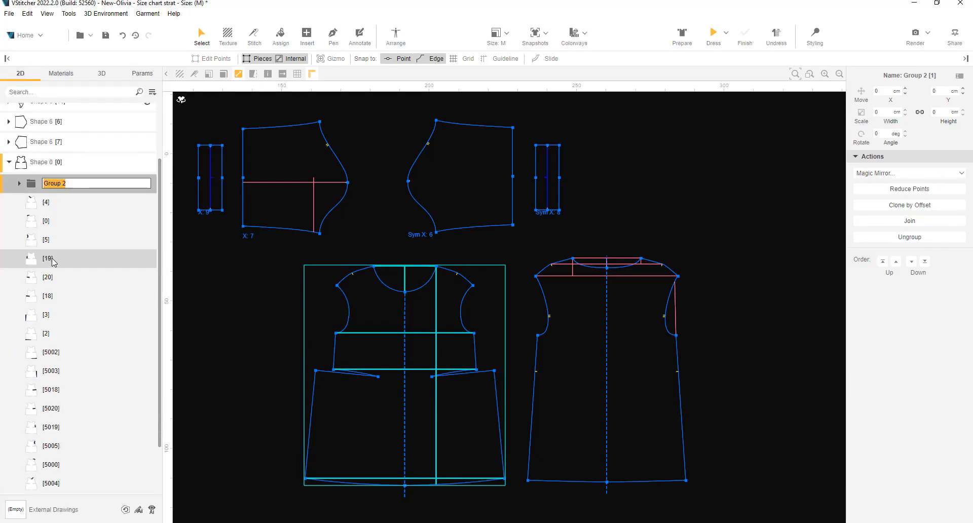
{"action": "type", "text": "Measure lines"}
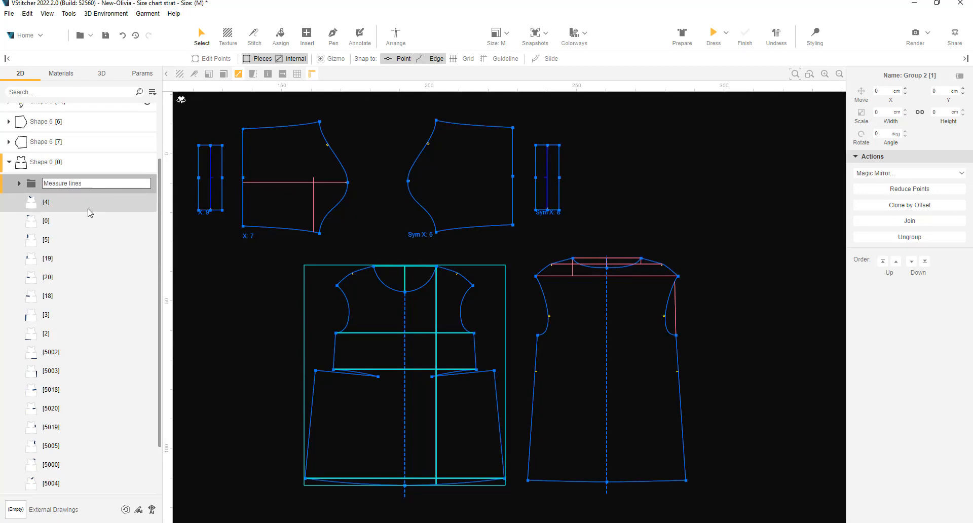
{"action": "key", "text": "Return"}
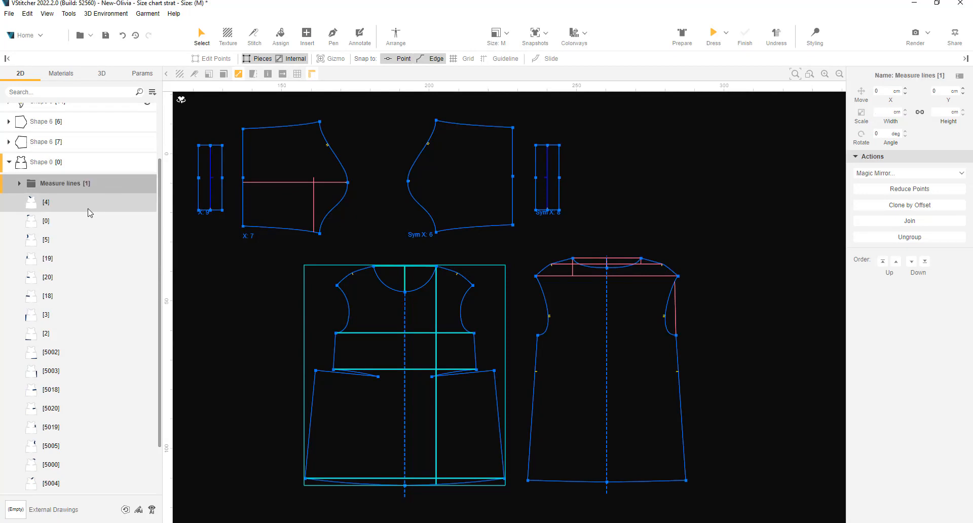
{"action": "left_click", "coordinate": [217, 276]}
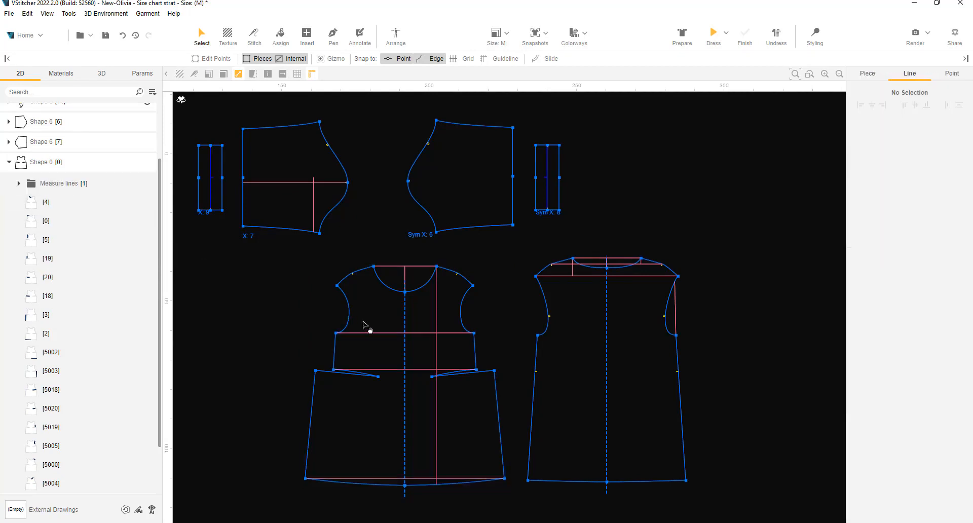
Lock and hide the front piece's "Measure lines" group and show the ruler list again.
{"action": "left_click", "coordinate": [374, 333]}
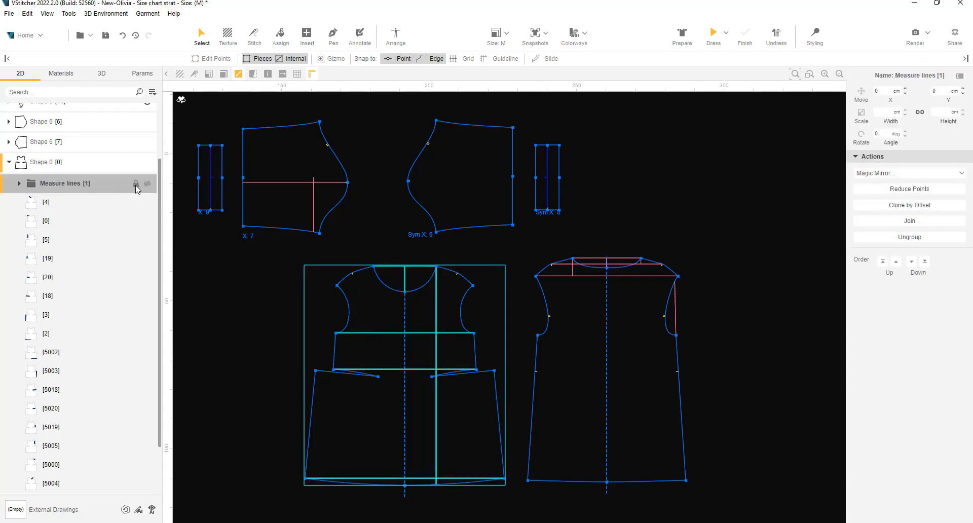
{"action": "left_click", "coordinate": [380, 362]}
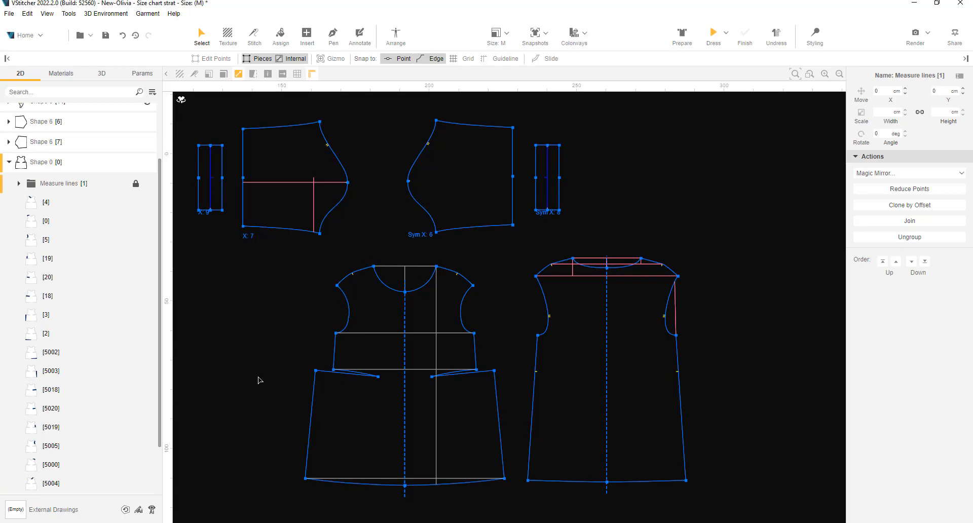
{"action": "right_click", "coordinate": [377, 341]}
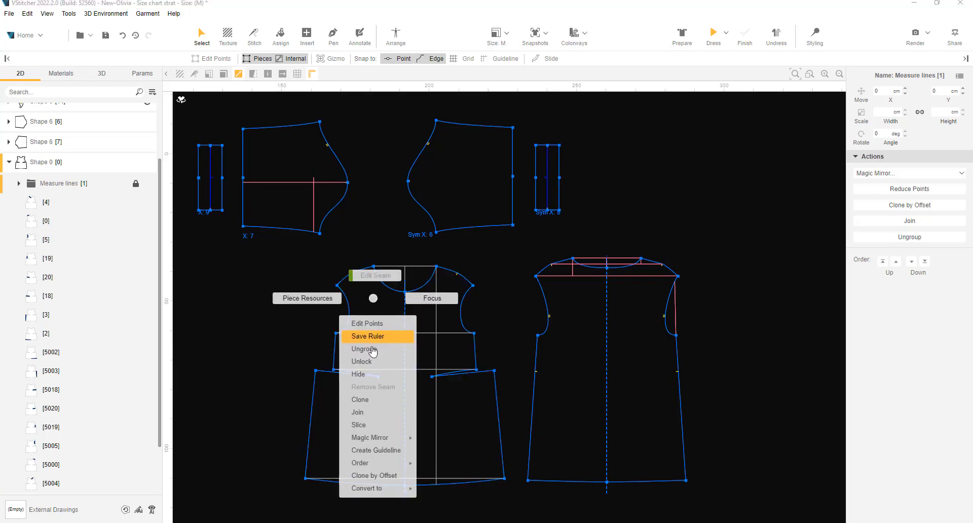
{"action": "left_click", "coordinate": [360, 375]}
{"action": "left_click", "coordinate": [152, 74]}
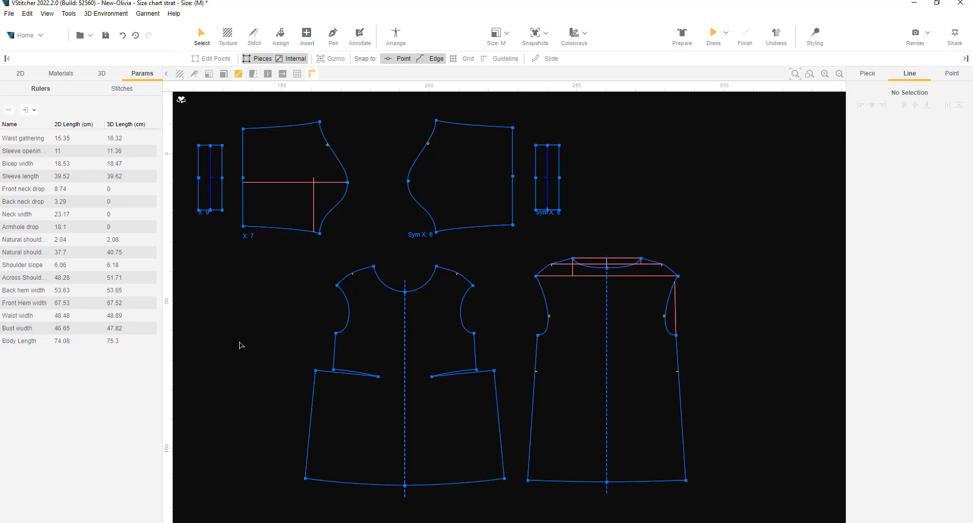
Group the back piece's five measurement lines across the neck and shoulders, at the shoulder slope and beside the armhole.
{"action": "scroll", "coordinate": [606, 277], "scroll_direction": "up", "scroll_amount": 2}
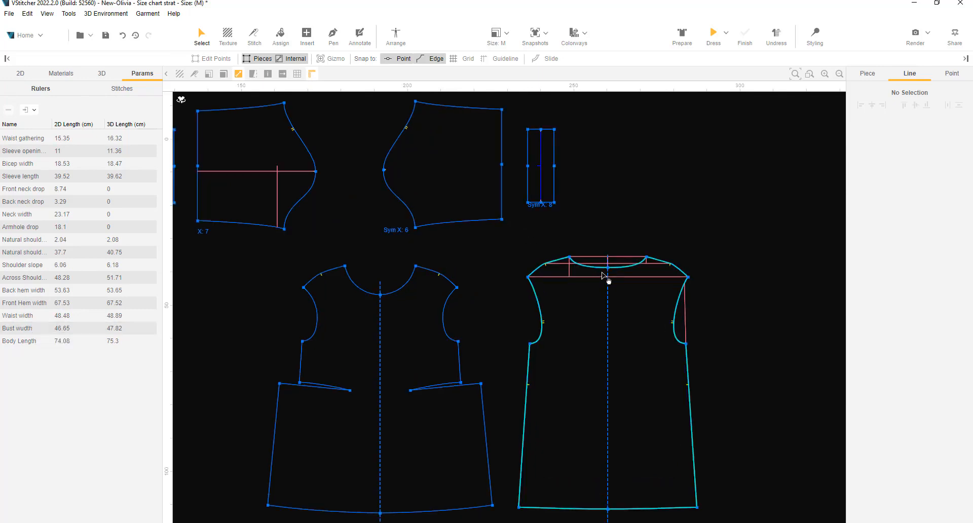
{"action": "scroll", "coordinate": [602, 273], "scroll_direction": "up", "scroll_amount": 2}
{"action": "left_click", "coordinate": [722, 331]}
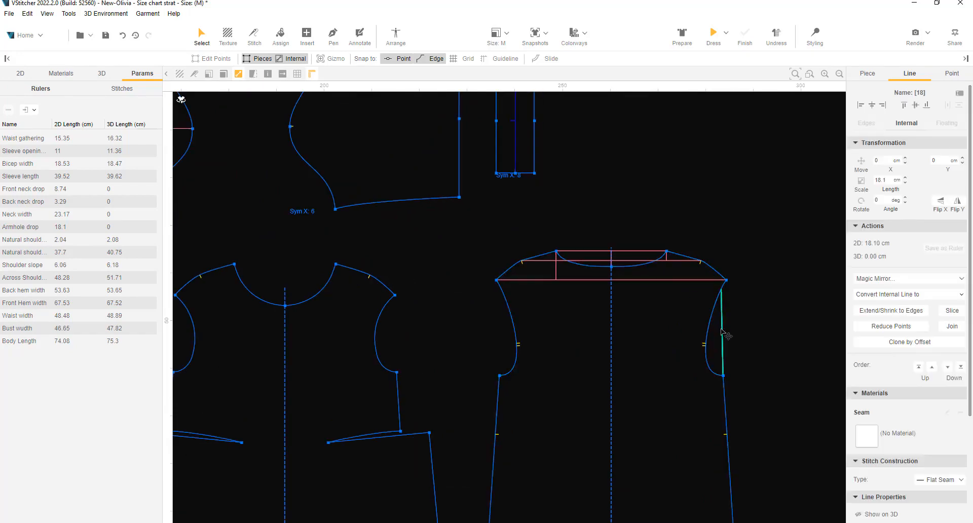
{"action": "left_click", "coordinate": [664, 281], "text": "shift"}
{"action": "left_click", "coordinate": [557, 268], "text": "shift"}
{"action": "left_click", "coordinate": [538, 261], "text": "shift"}
{"action": "left_click", "coordinate": [667, 257], "text": "shift"}
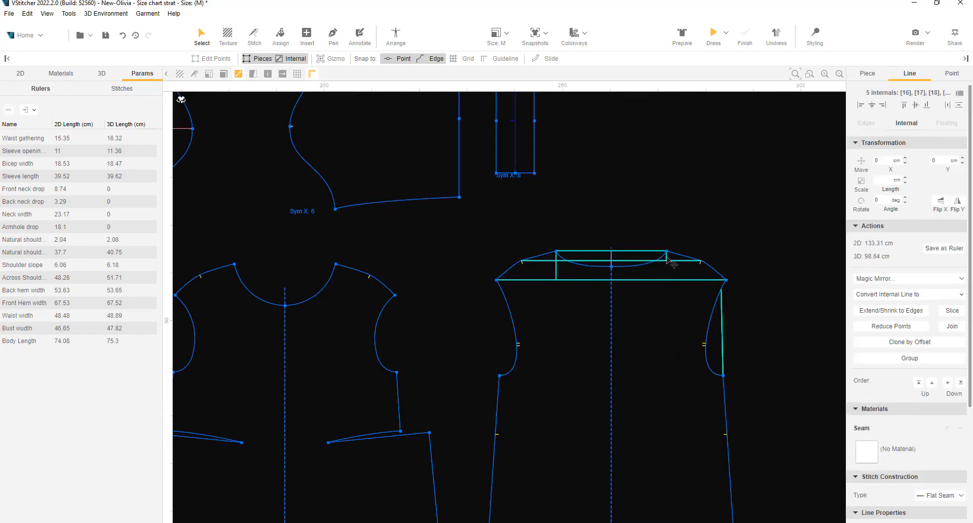
{"action": "right_click", "coordinate": [668, 258]}
{"action": "left_click", "coordinate": [654, 307]}
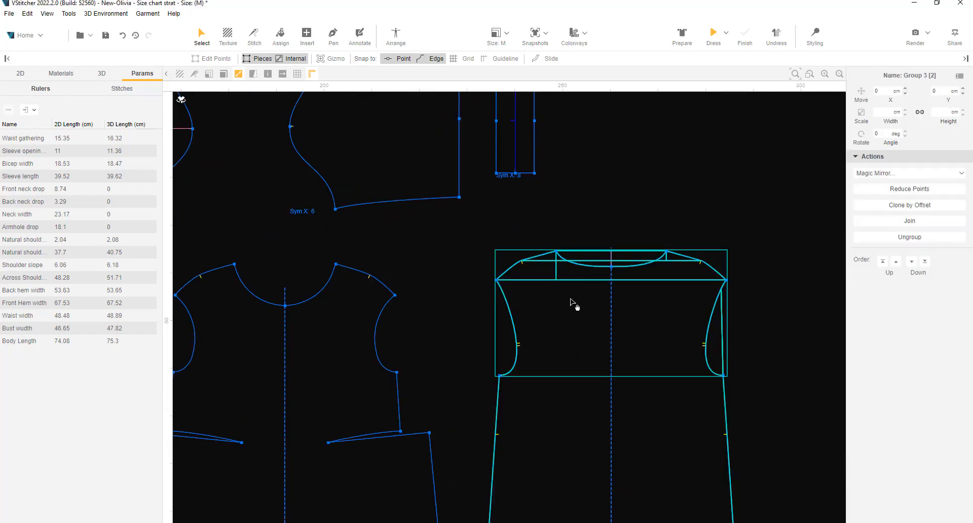
Rename the back piece's new line group as "Measure lines".
{"action": "left_click", "coordinate": [11, 76]}
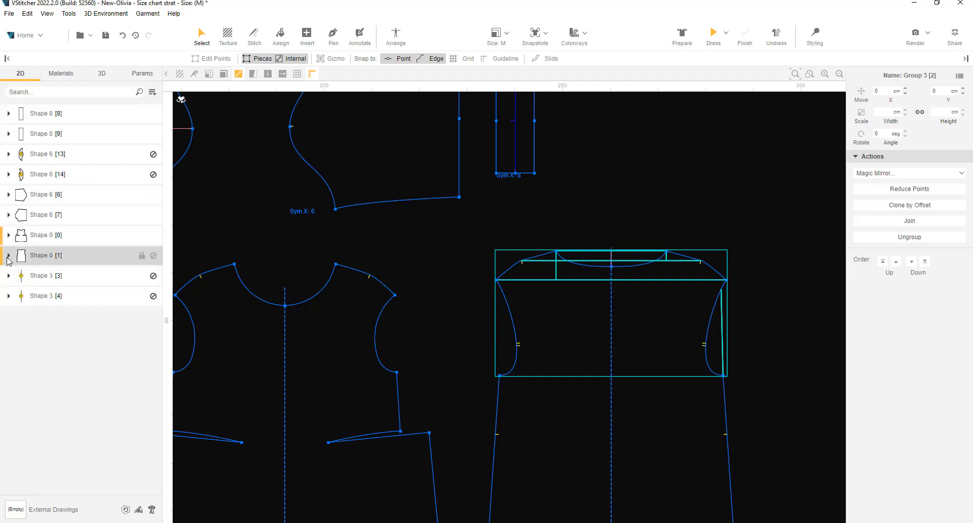
{"action": "double_click", "coordinate": [71, 259]}
{"action": "type", "text": "Measure line"}
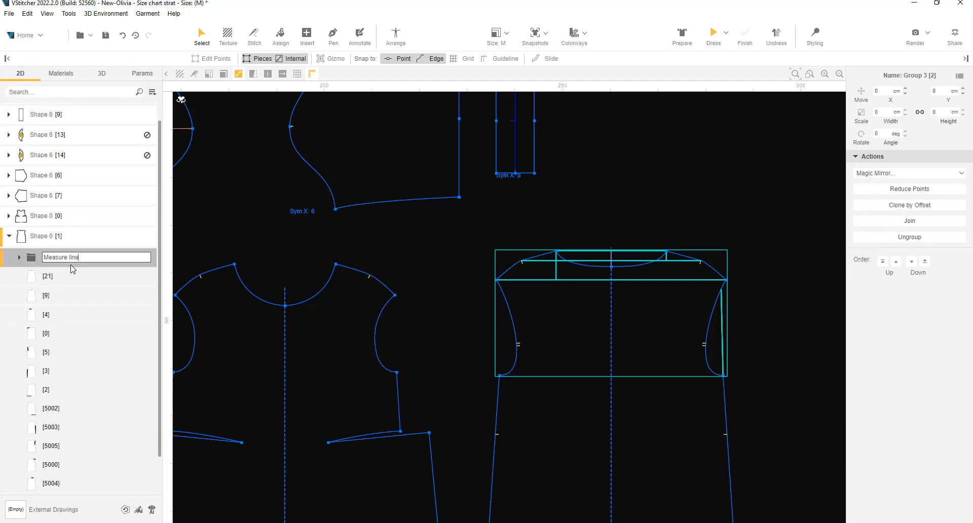
{"action": "type", "text": "s"}
{"action": "key", "text": "Return"}
Lock the back piece's "Measure lines" group and hide it in 2D and 3D.
{"action": "left_click", "coordinate": [148, 257]}
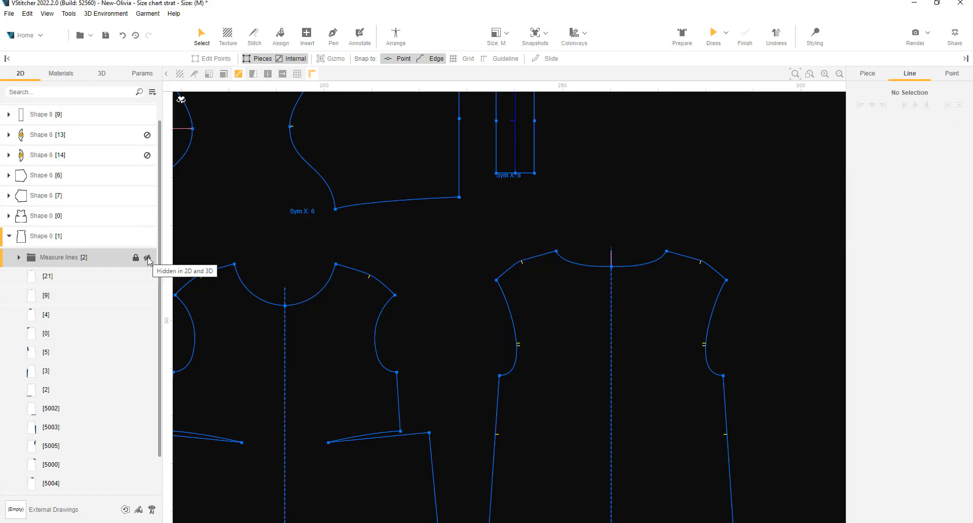
{"action": "scroll", "coordinate": [363, 245], "scroll_direction": "down", "scroll_amount": 5}
{"action": "middle_click_drag", "start_coordinate": [304, 230], "coordinate": [366, 273]}
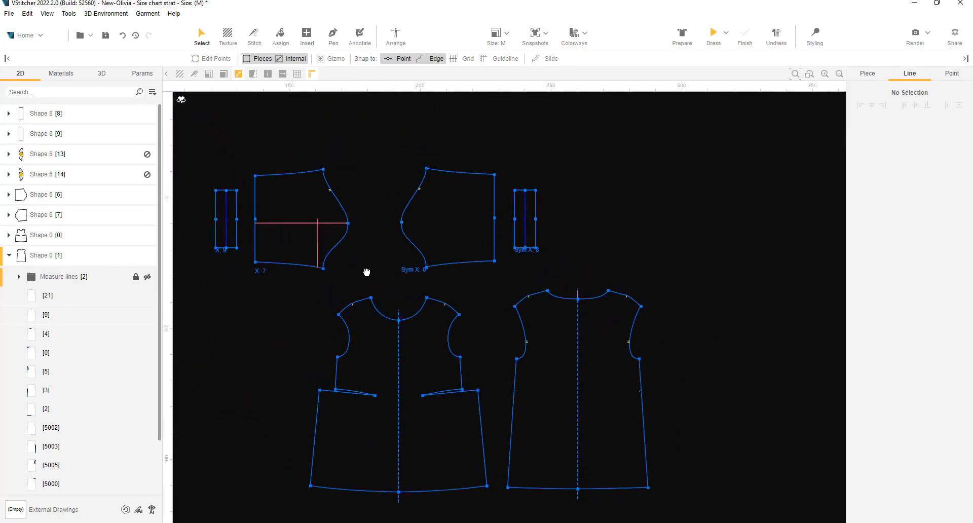
Group the sleeve piece's horizontal and vertical measurement lines.
{"action": "scroll", "coordinate": [301, 271], "scroll_direction": "up", "scroll_amount": 5}
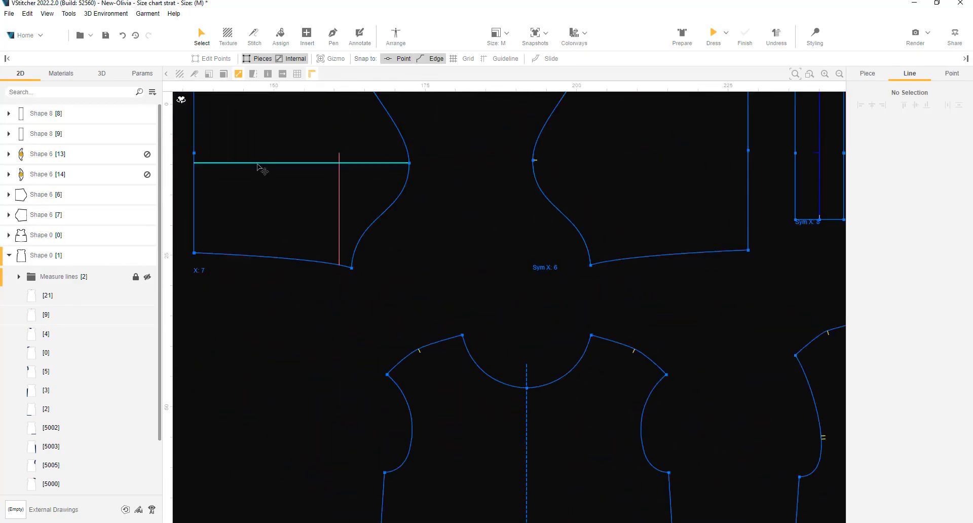
{"action": "left_click", "coordinate": [260, 163]}
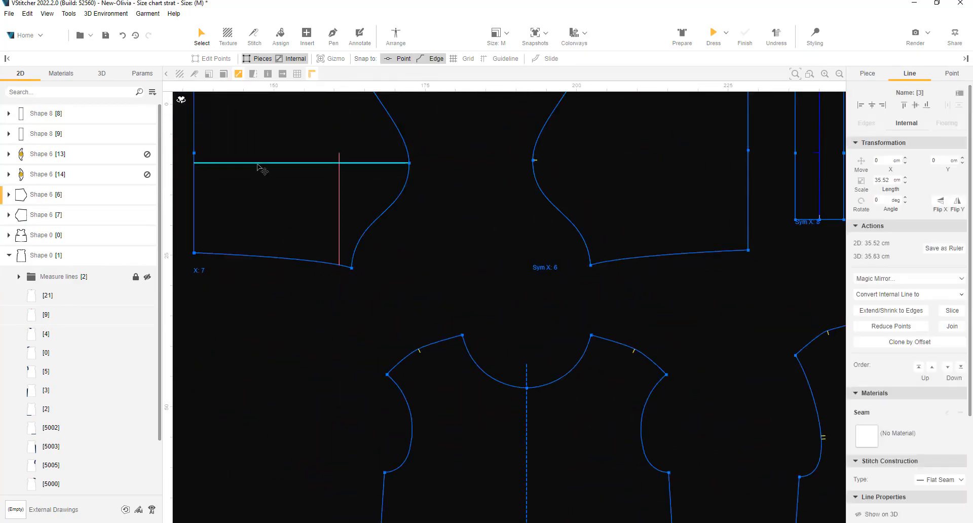
{"action": "left_click", "coordinate": [340, 193], "text": "shift"}
{"action": "right_click", "coordinate": [340, 193]}
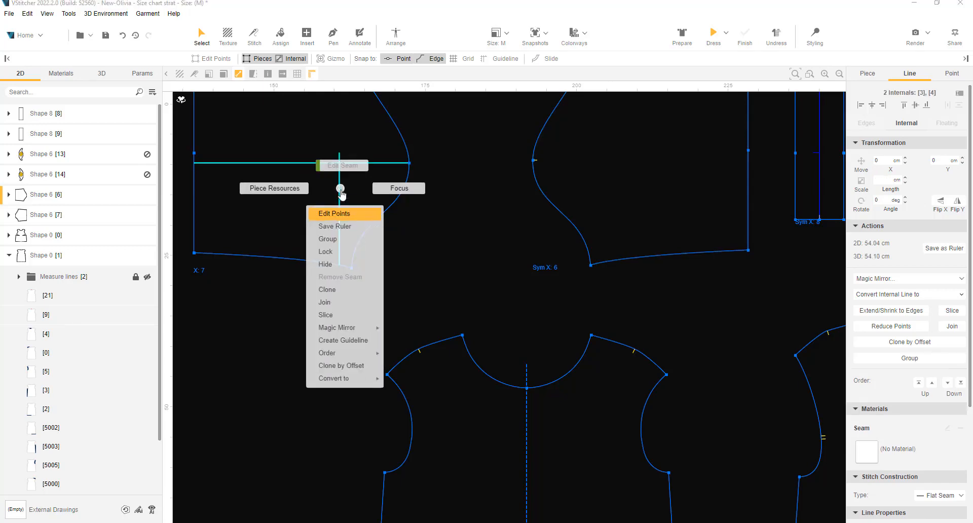
{"action": "left_click", "coordinate": [347, 226]}
Rename the sleeve's new line group as "Measure lines", and lock and hide it.
{"action": "left_click", "coordinate": [10, 195]}
{"action": "type", "text": "Meas"}
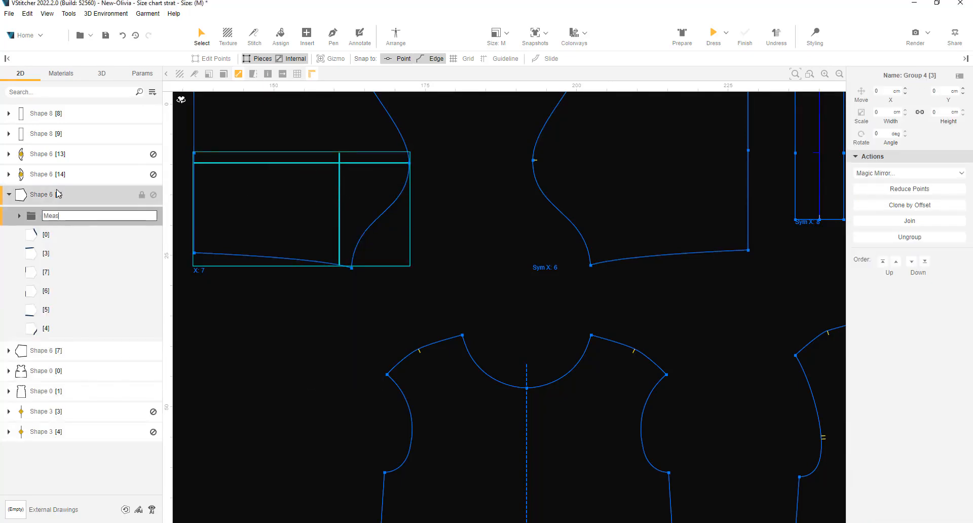
{"action": "type", "text": "ure lines"}
{"action": "key", "text": "Return"}
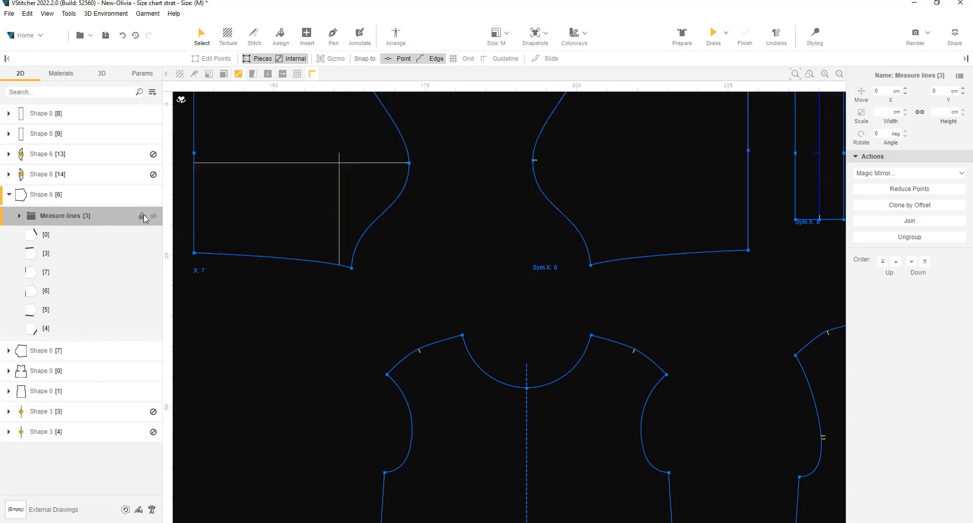
{"action": "left_click", "coordinate": [155, 216]}
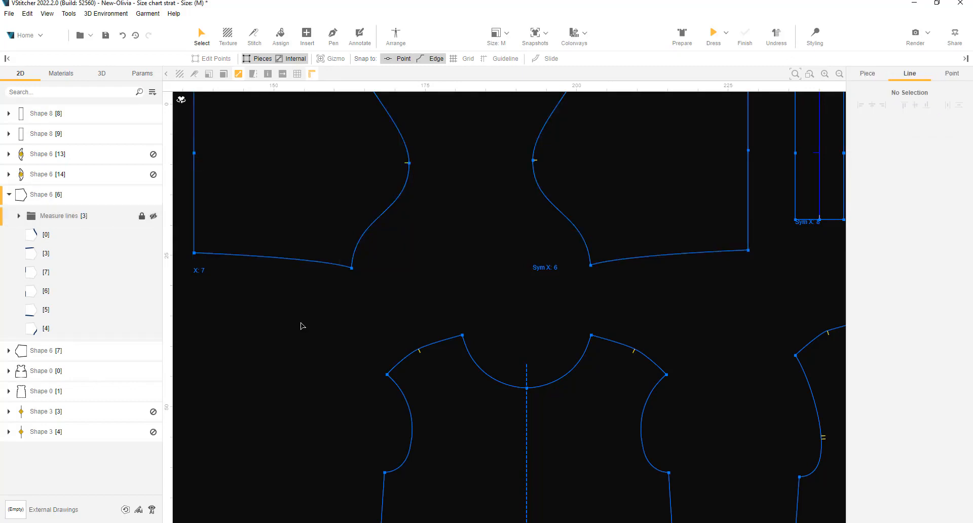
{"action": "scroll", "coordinate": [301, 323], "scroll_direction": "down", "scroll_amount": 7}
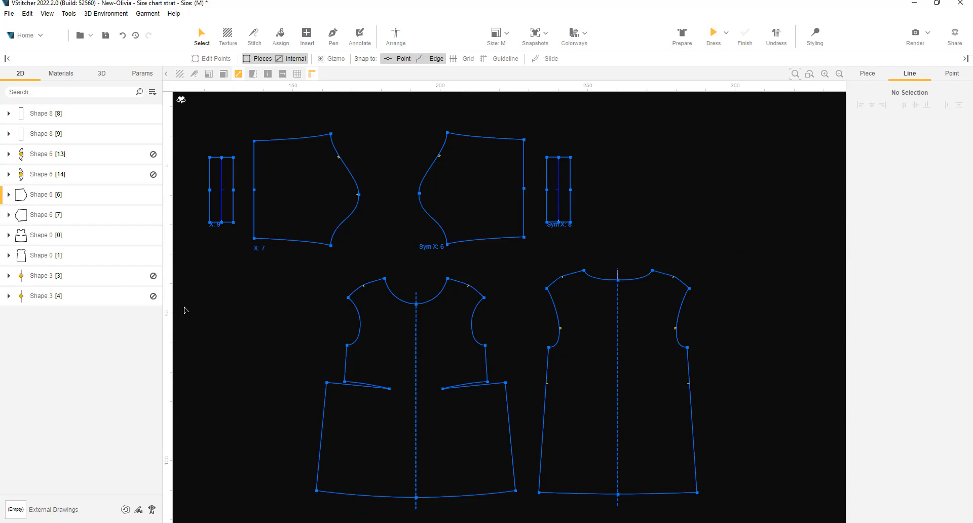
Export the saved rulers for all sizes to a CSV file named "Test 123".
{"action": "left_click", "coordinate": [142, 74]}
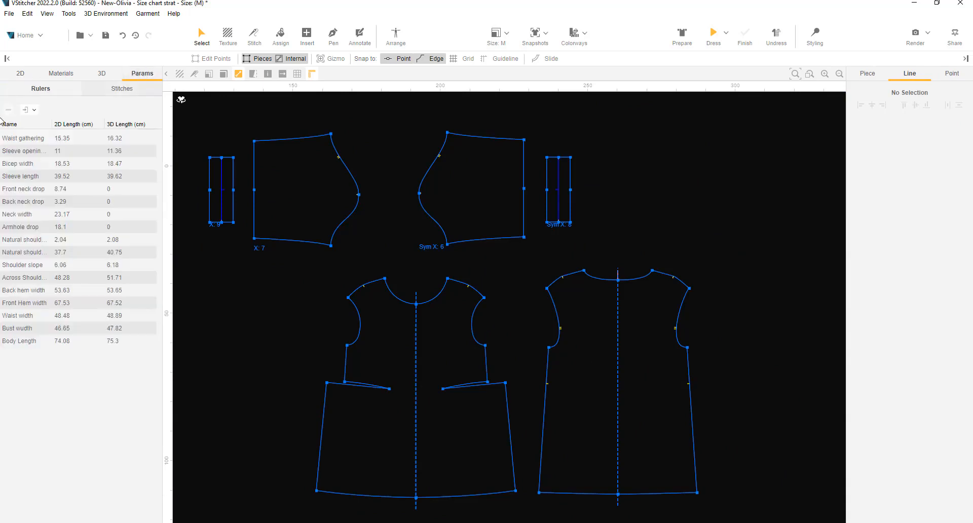
{"action": "left_click", "coordinate": [35, 110]}
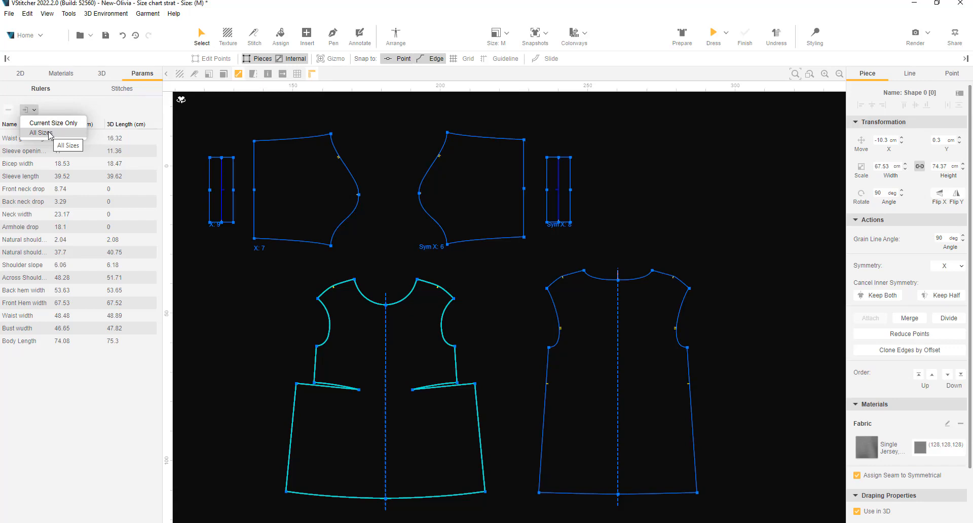
{"action": "left_click", "coordinate": [41, 133]}
{"action": "type", "text": "Test"}
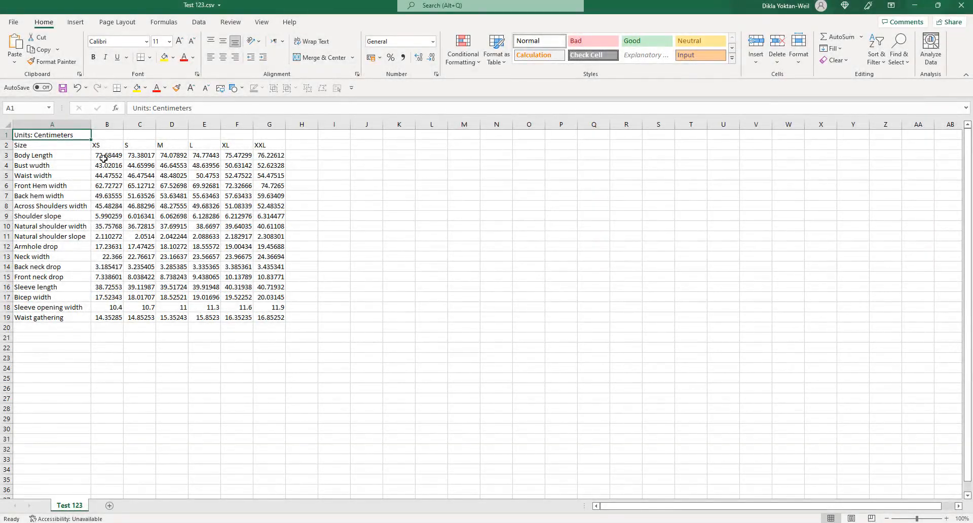
In Excel, format the ruler values in B3:G19 of Test 123.csv as numbers with 1 decimal place and review the table.
{"action": "left_click_drag", "start_coordinate": [108, 155], "coordinate": [268, 317]}
{"action": "right_click", "coordinate": [106, 153]}
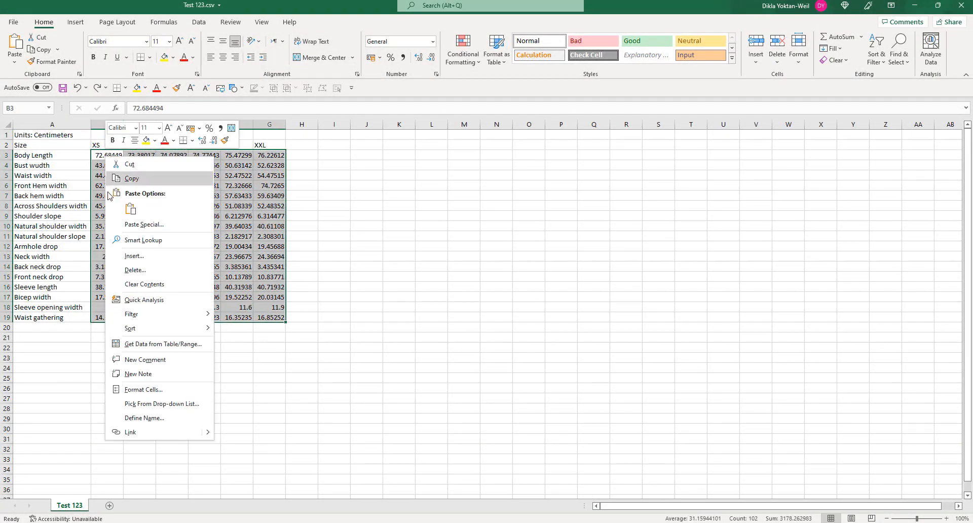
{"action": "left_click", "coordinate": [147, 389]}
{"action": "left_click", "coordinate": [50, 315]}
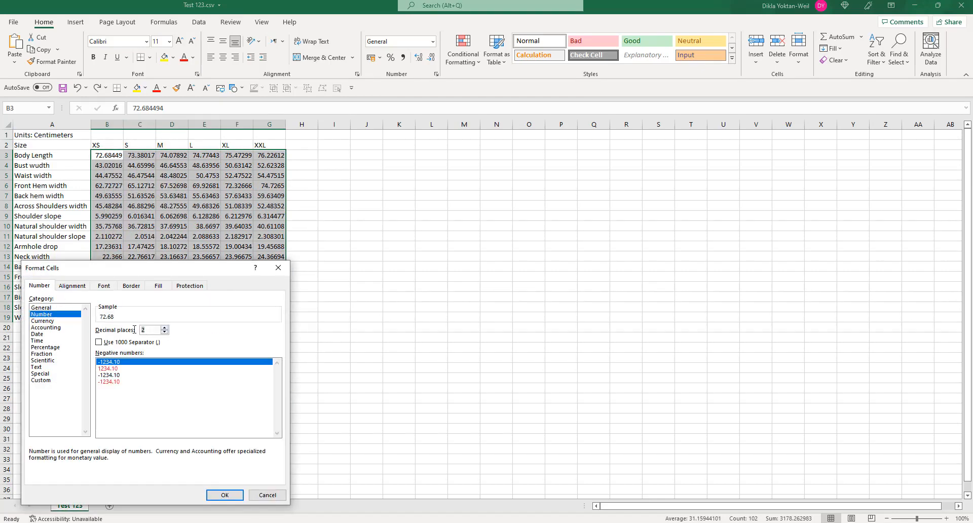
{"action": "type", "text": "1"}
{"action": "key", "text": "Return"}
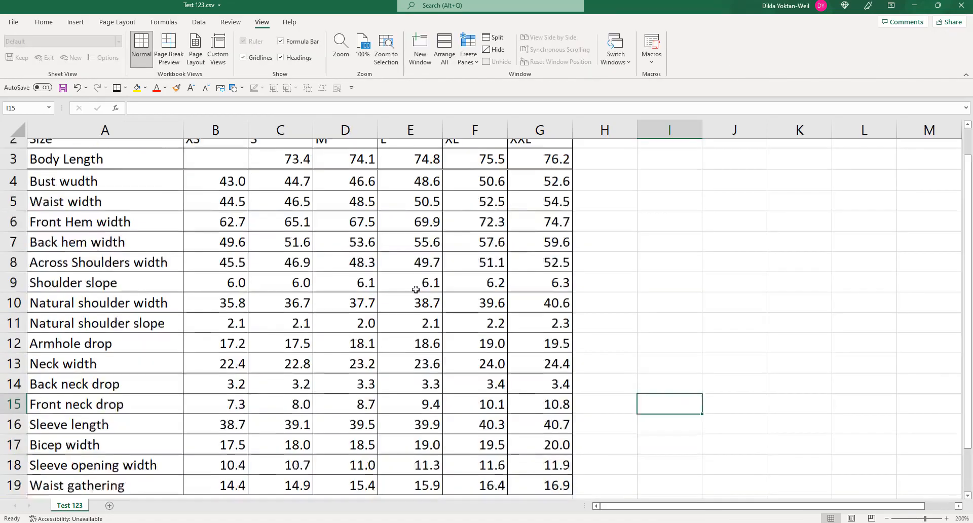
{"action": "scroll", "coordinate": [416, 290], "scroll_direction": "down", "scroll_amount": 1}
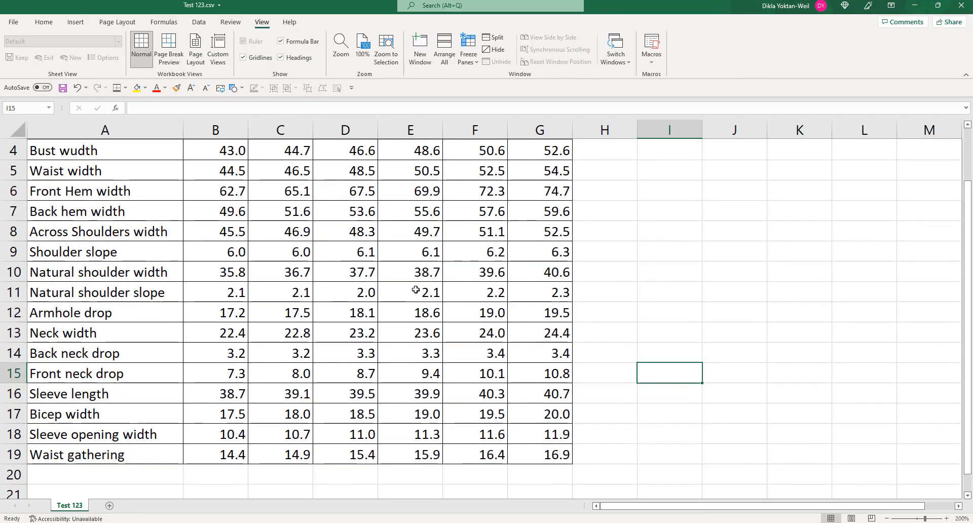
{"action": "scroll", "coordinate": [416, 290], "scroll_direction": "up", "scroll_amount": 1}
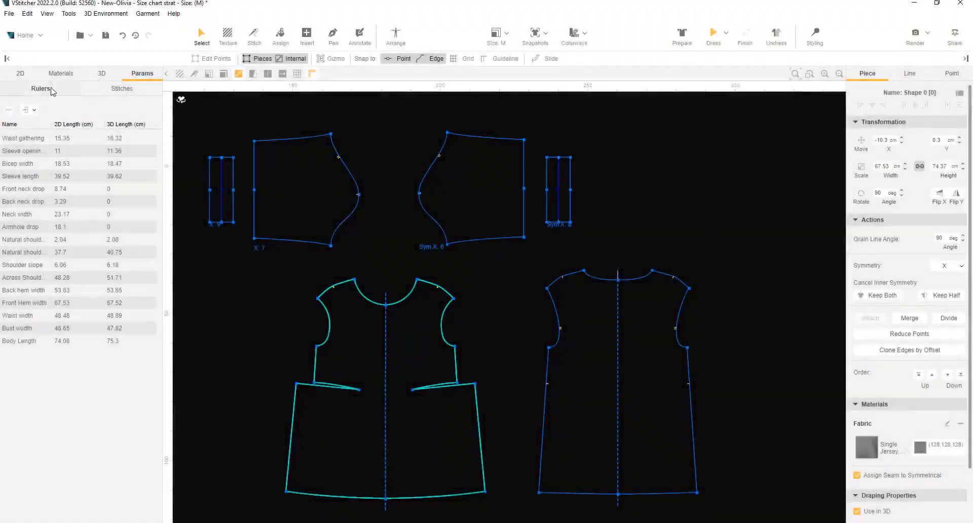
Create a tech pack from VStitcher for sizes XS to XXL and show the Rulers sheet of "Size chart.xlsx" in Excel.
{"action": "left_click", "coordinate": [10, 15]}
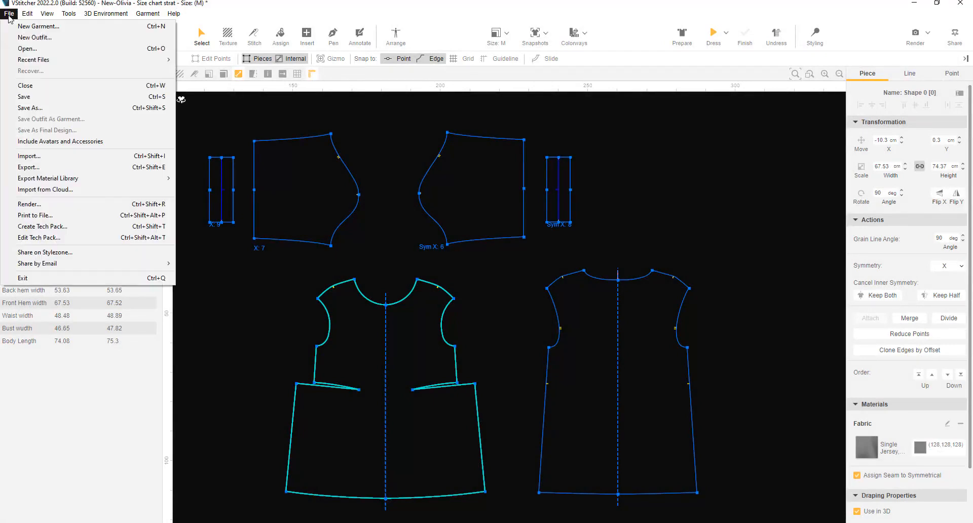
{"action": "left_click", "coordinate": [43, 226]}
{"action": "left_click", "coordinate": [446, 345]}
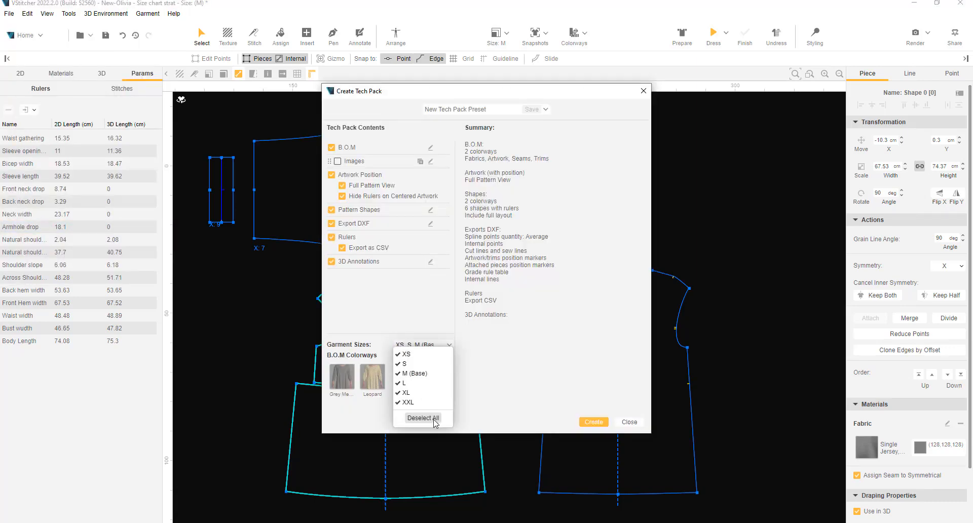
{"action": "left_click", "coordinate": [594, 422]}
{"action": "left_click", "coordinate": [594, 422]}
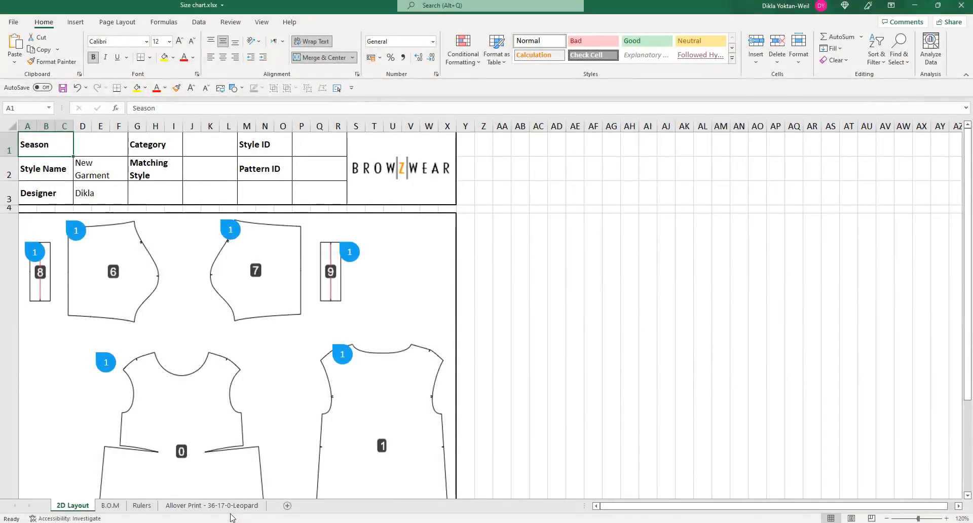
{"action": "left_click", "coordinate": [141, 506]}
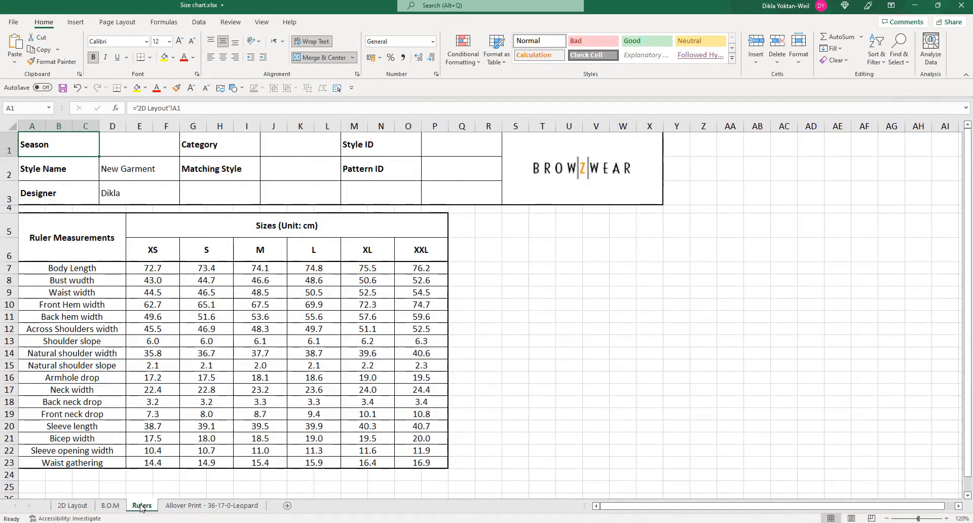